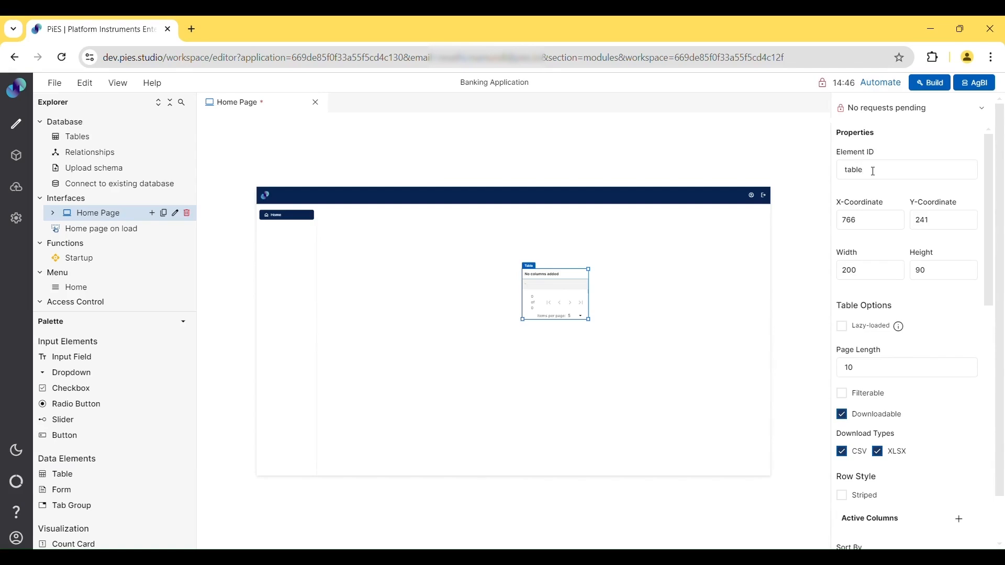
- Set the table's element ID to table_1 and its position to X 650, Y 150
text(_1)
double_click(853, 219)
text(650)
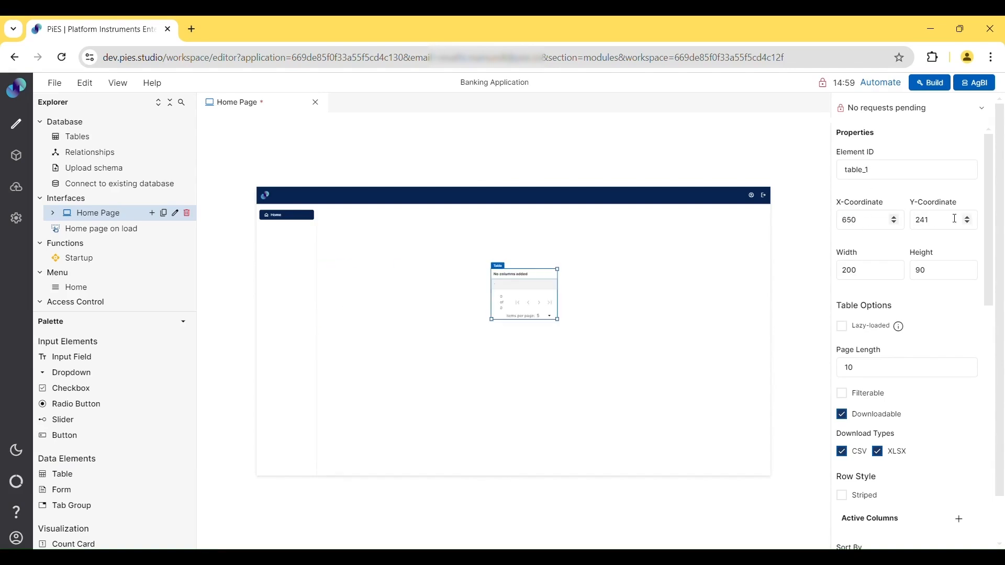
click(932, 222)
key(BackSpace)
key(BackSpace)
key(BackSpace)
text(0)
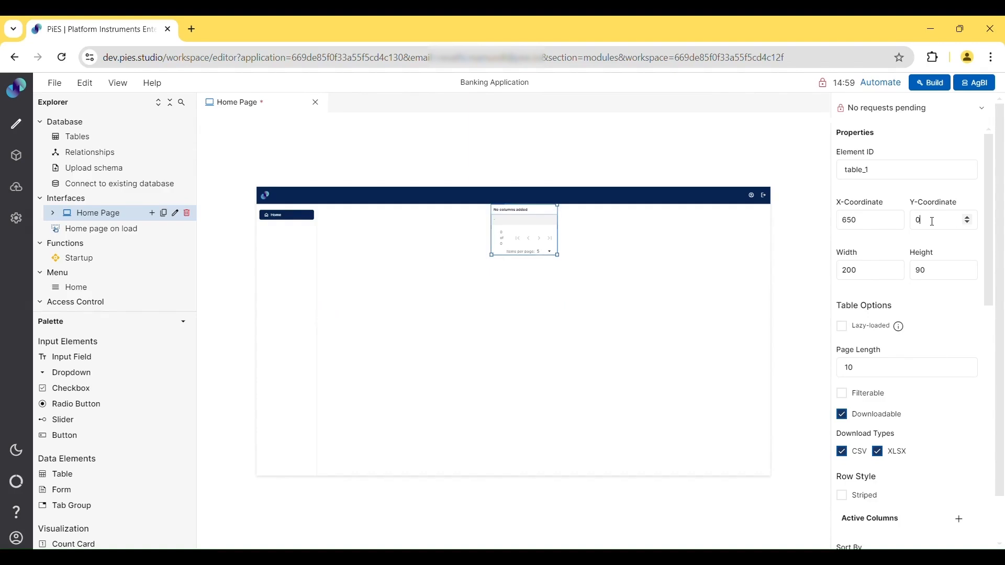
key(BackSpace)
text(150)
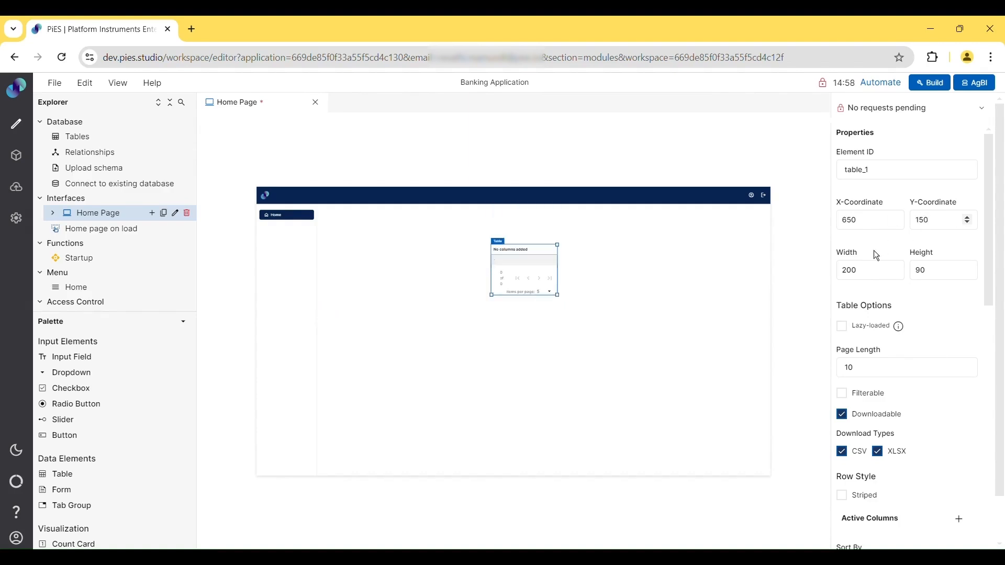
- Set the table's width to 100 and its height to 80
double_click(852, 272)
text(100)
key(Tab)
text(80)
- Make the table filterable, downloadable as CSV only and striped, with lazy loading off
click(850, 338)
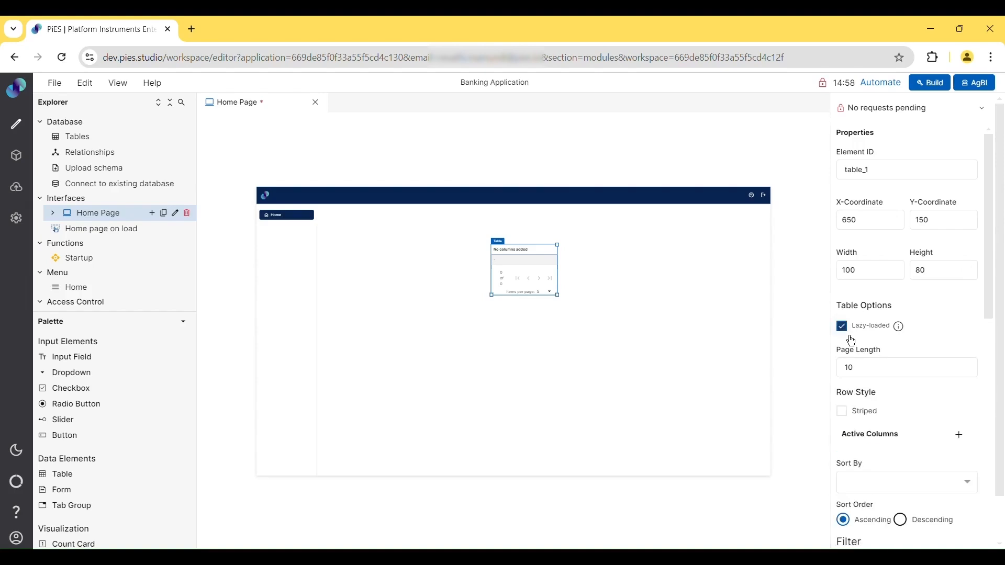
click(851, 341)
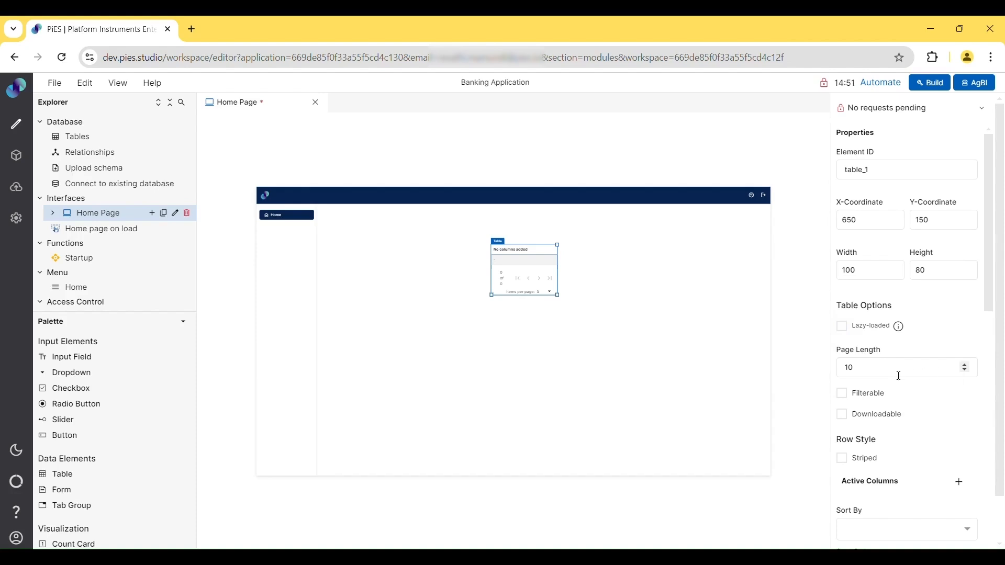
click(851, 402)
click(847, 418)
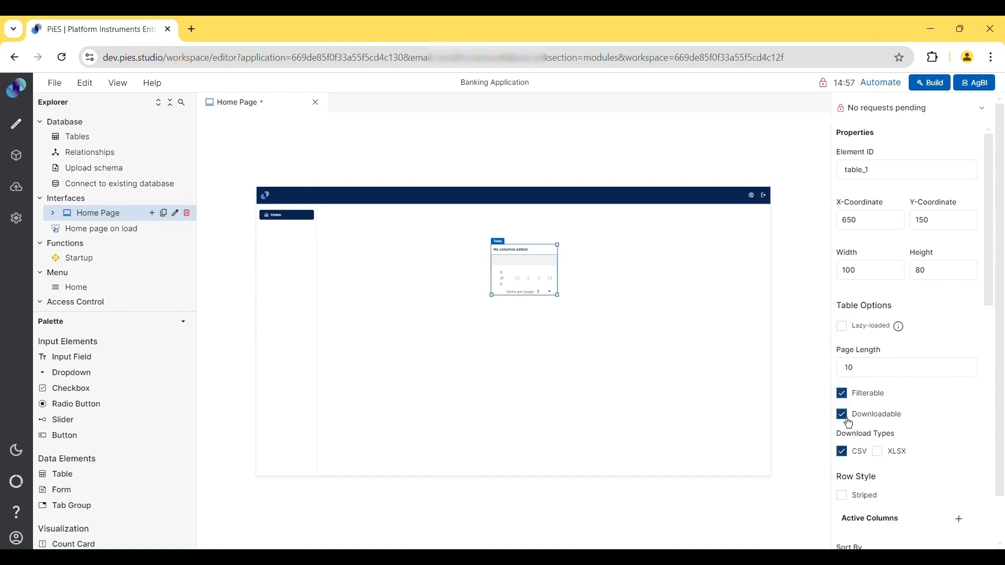
click(893, 465)
click(893, 465)
scroll(893, 465, down, 2)
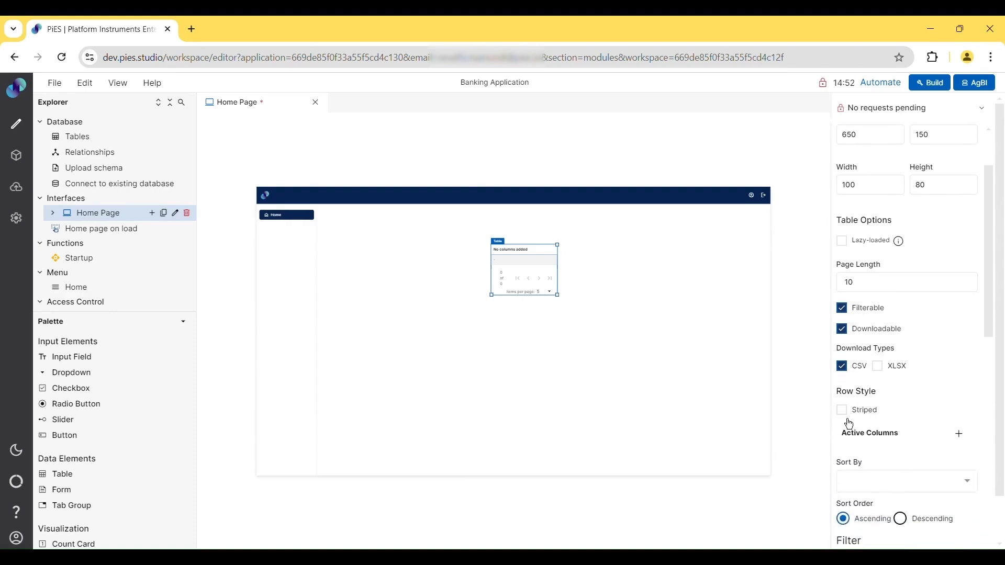
click(848, 419)
- Add a Text column from the Alerts datasource for the Alert_ID field, with no prefix or suffix
click(963, 437)
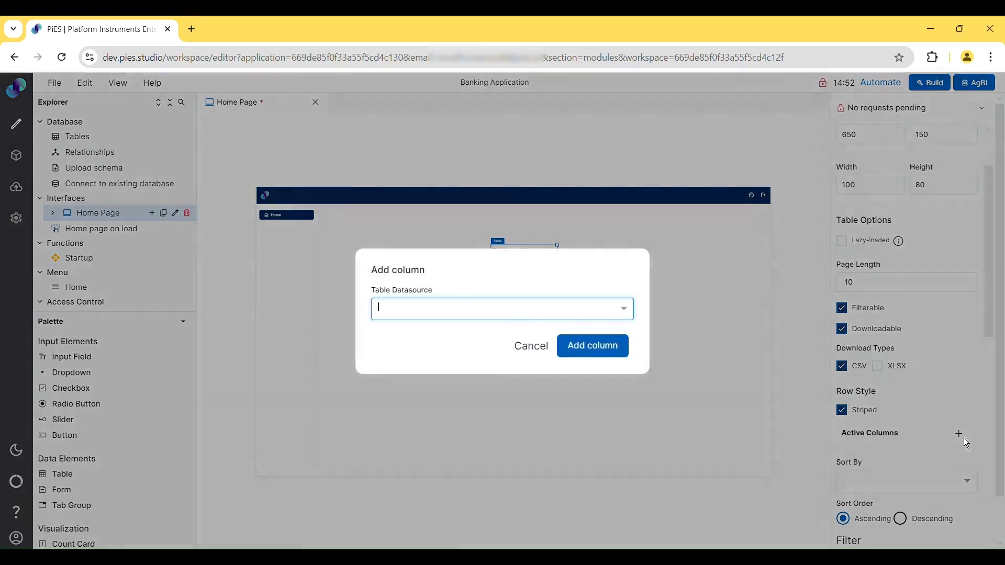
click(498, 312)
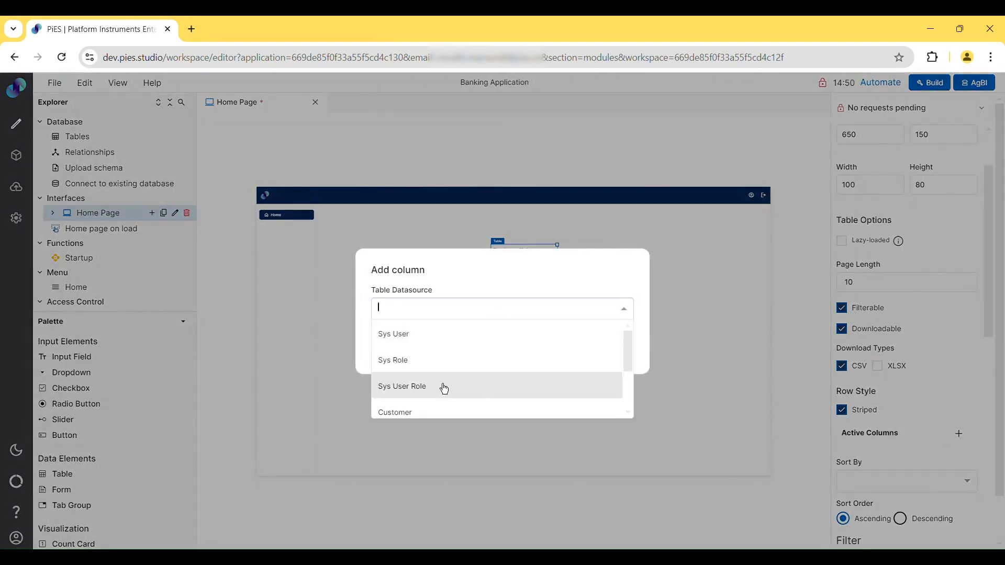
scroll(442, 386, down, 2)
click(429, 414)
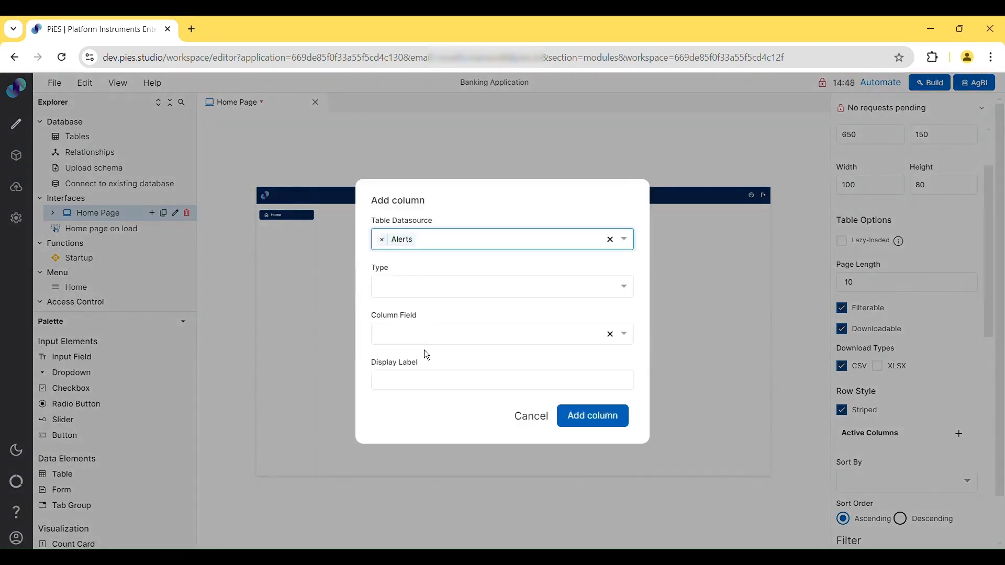
click(425, 288)
click(408, 319)
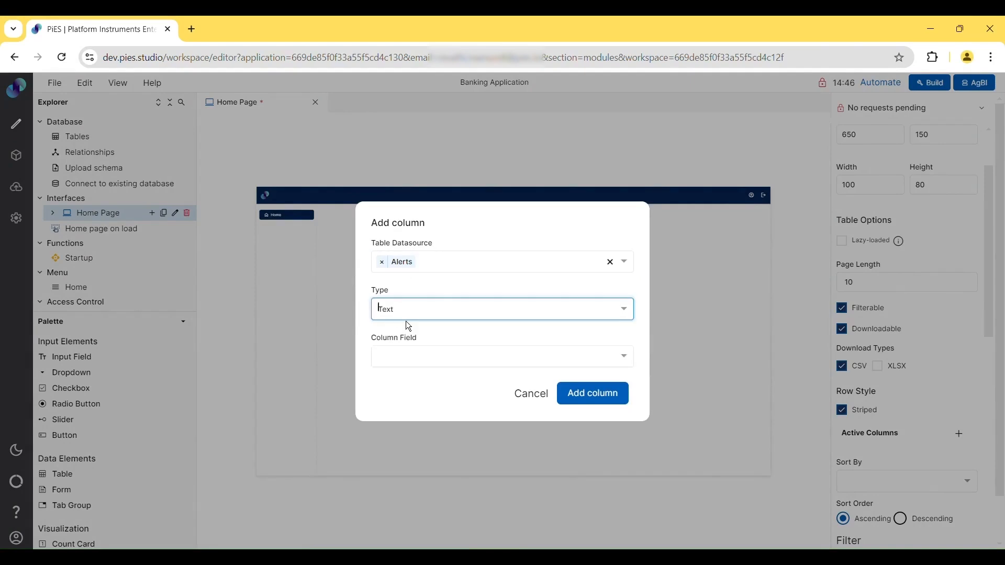
click(414, 362)
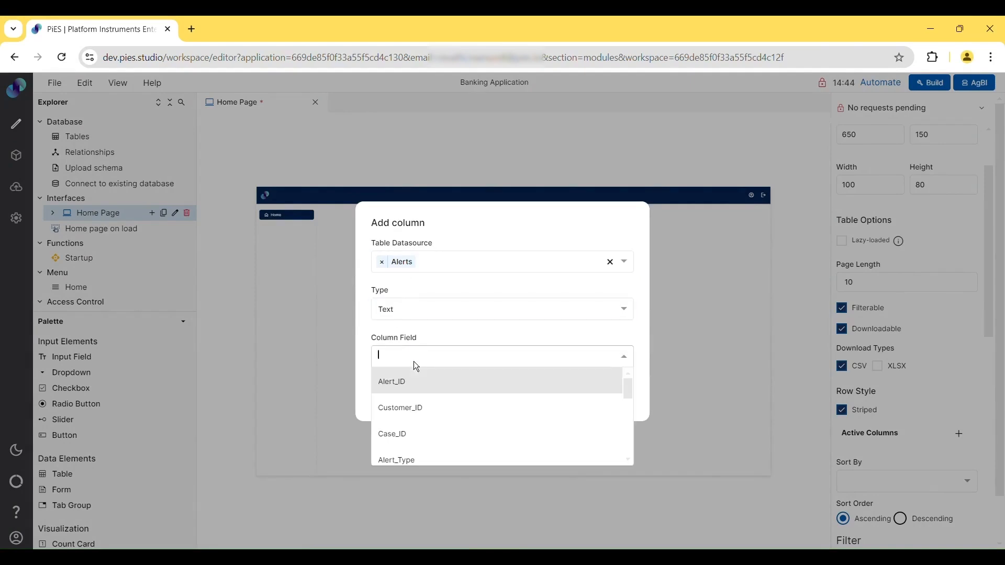
click(415, 382)
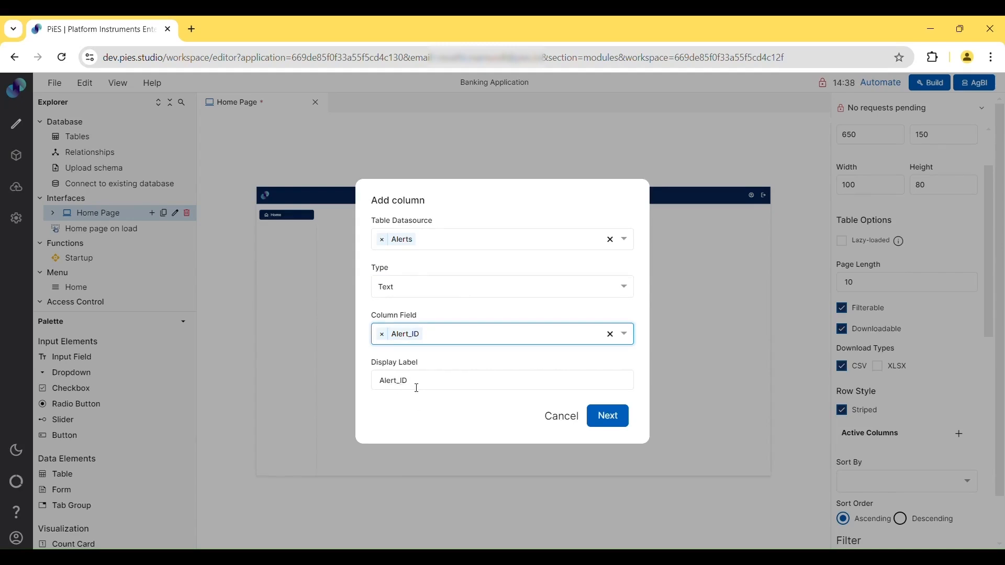
click(606, 417)
click(393, 290)
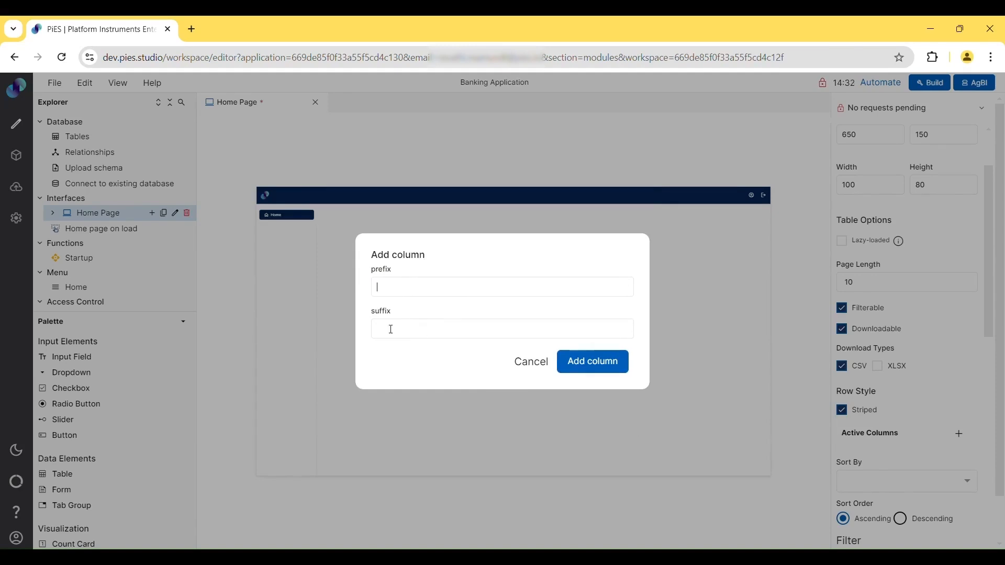
click(581, 366)
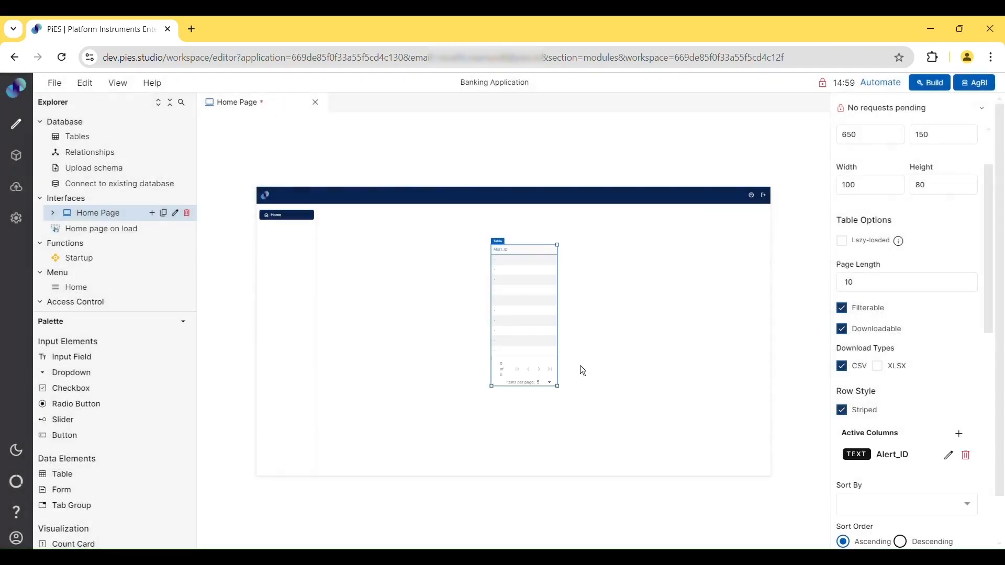
- Define a second column from the Alerts datasource as a Button on the Alert_ID field with display label View
click(965, 437)
click(464, 315)
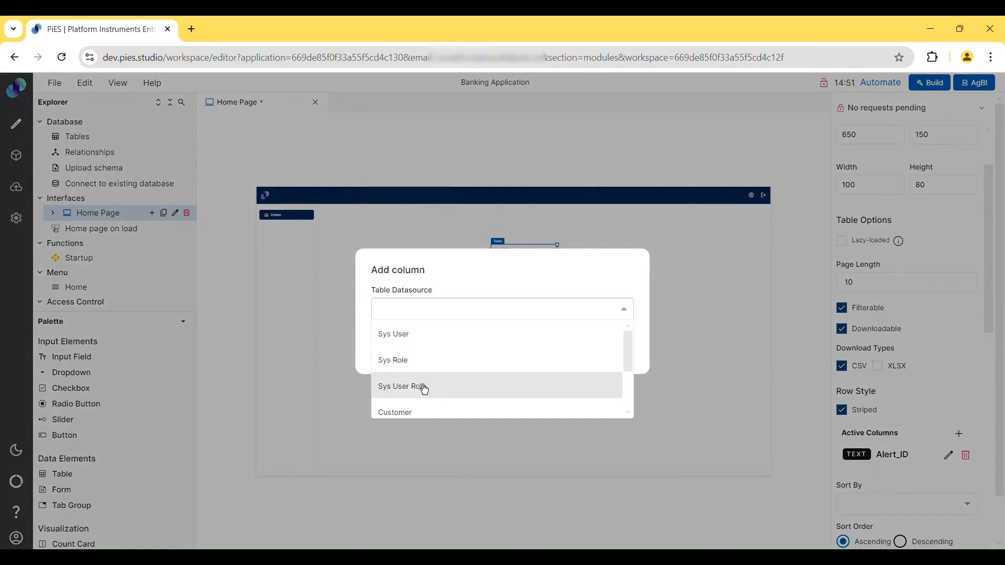
scroll(423, 387, down, 2)
click(408, 391)
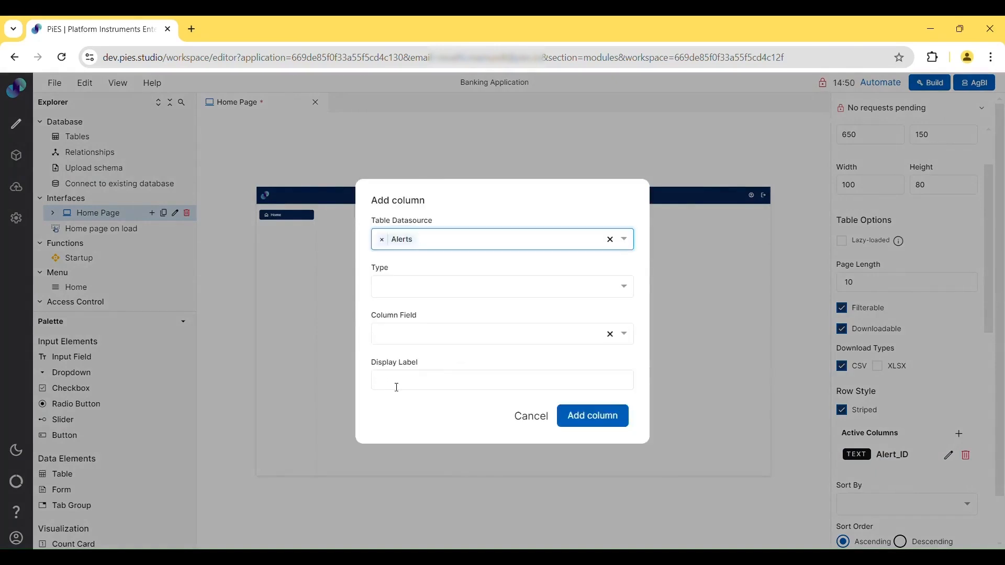
click(417, 291)
scroll(415, 361, down, 2)
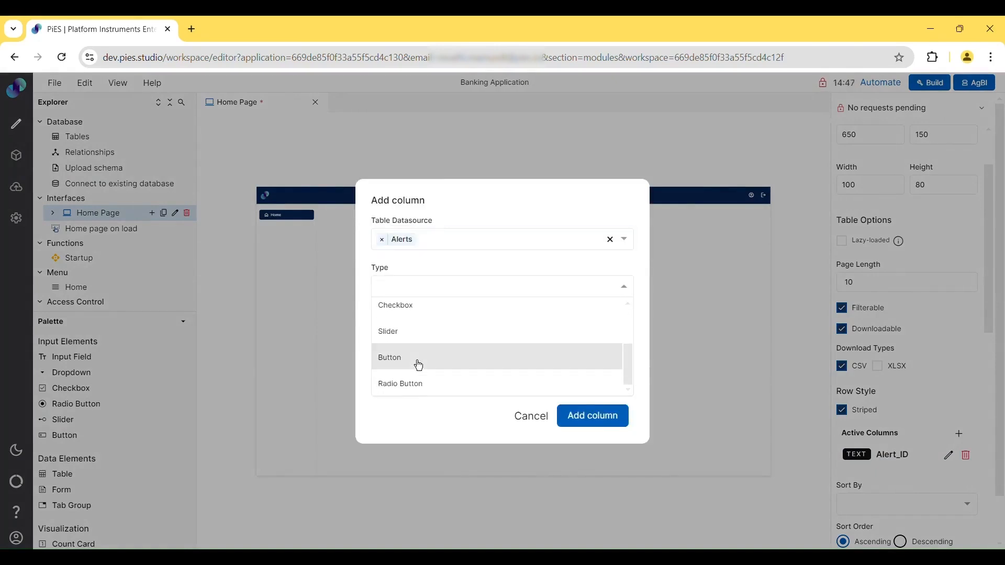
click(409, 365)
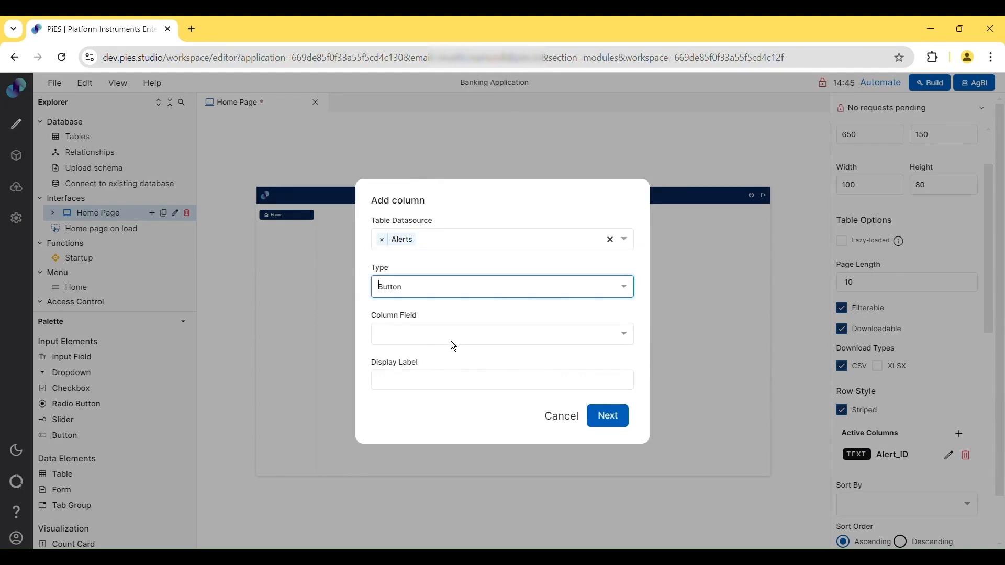
click(452, 343)
click(422, 369)
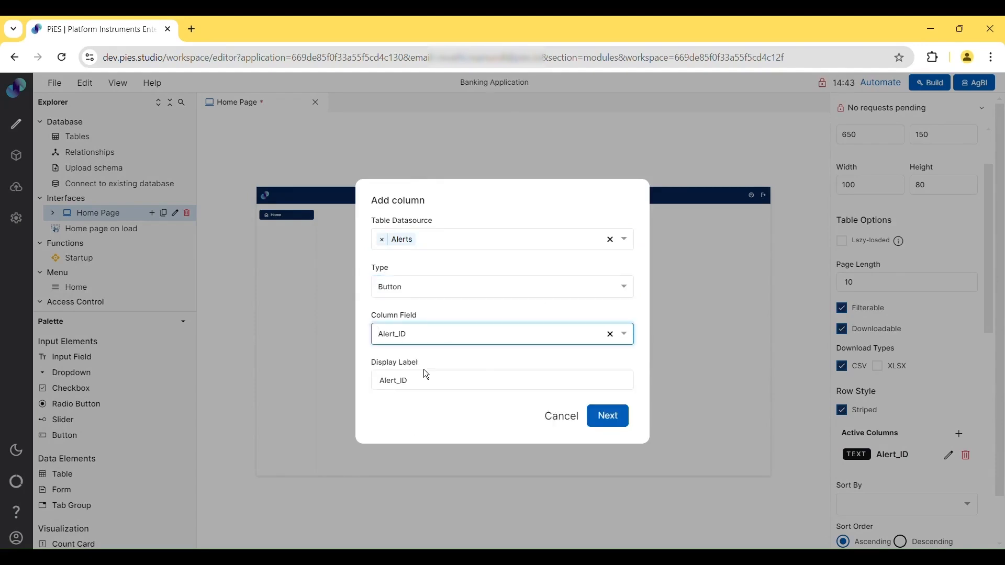
double_click(404, 382)
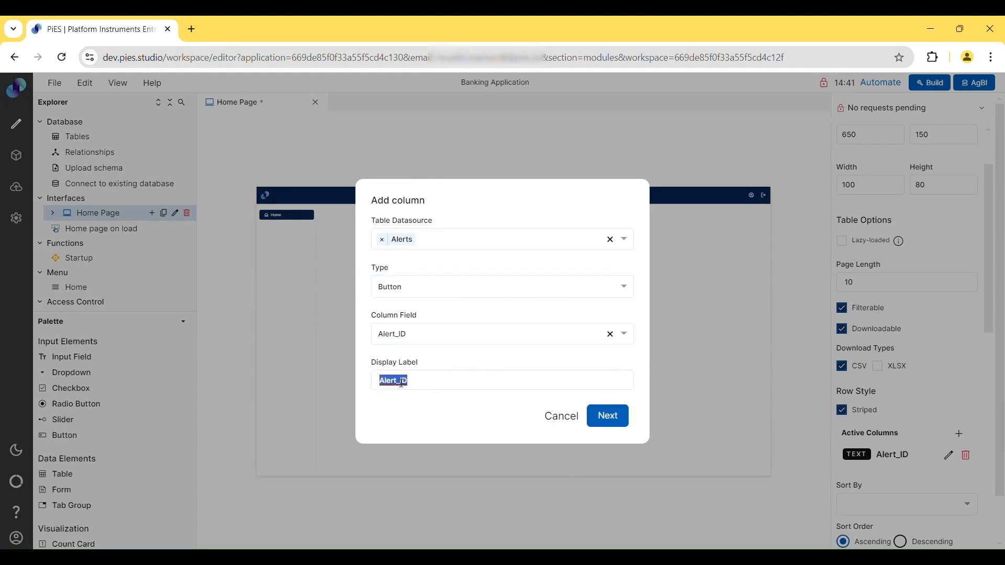
text(View)
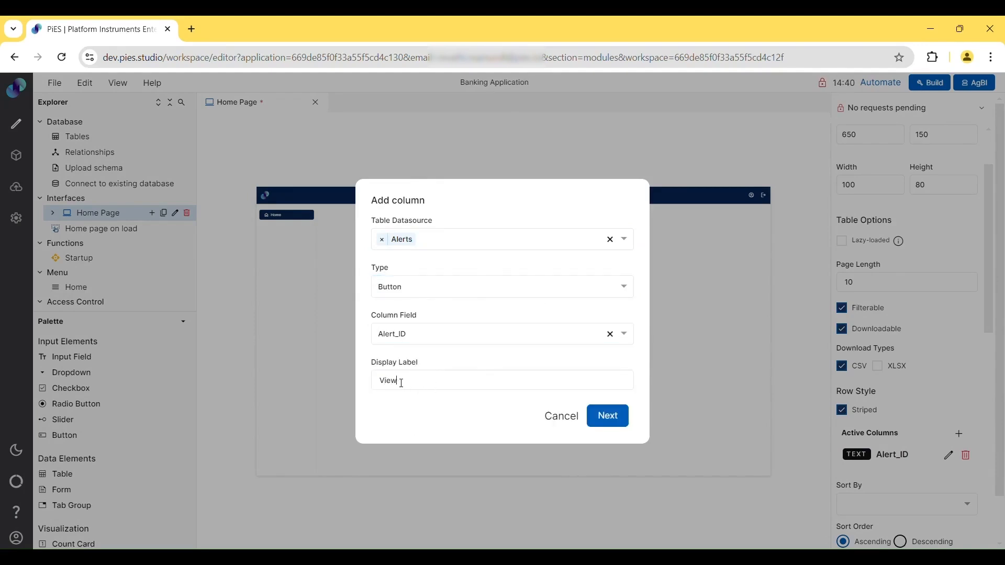
click(616, 426)
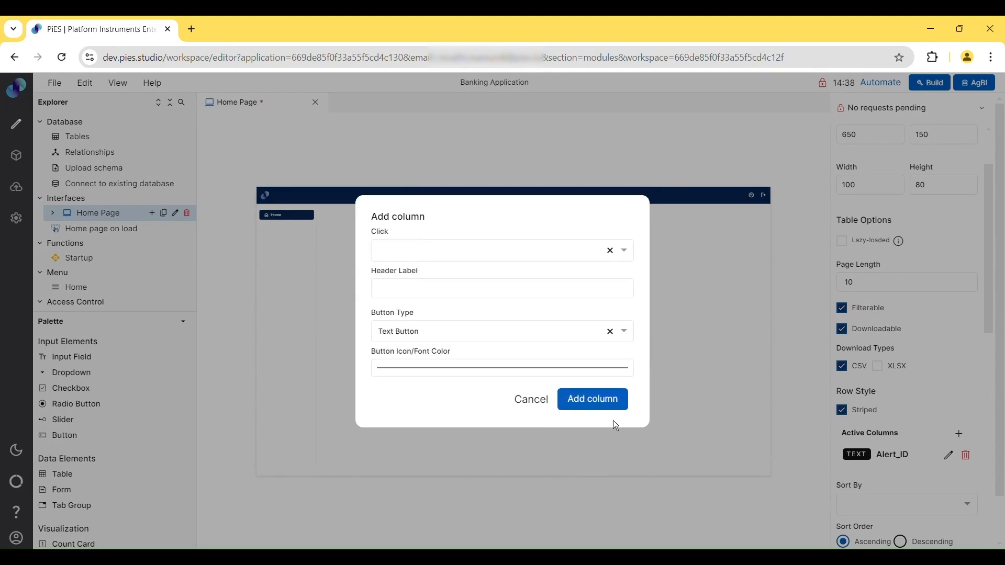
- Set the button's click action to Home page on load and its header label to View, keep Text Button, and add the column
click(451, 252)
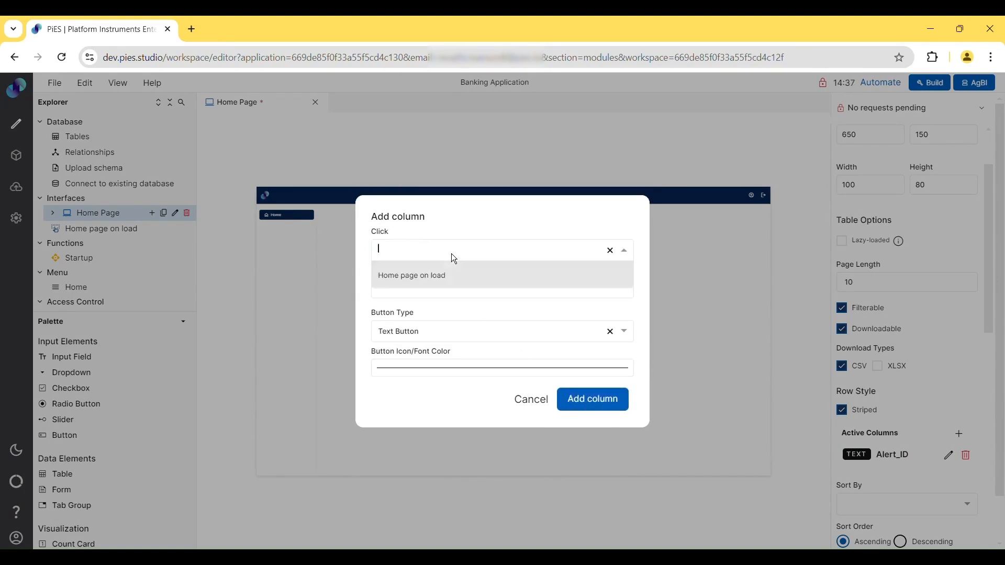
click(447, 286)
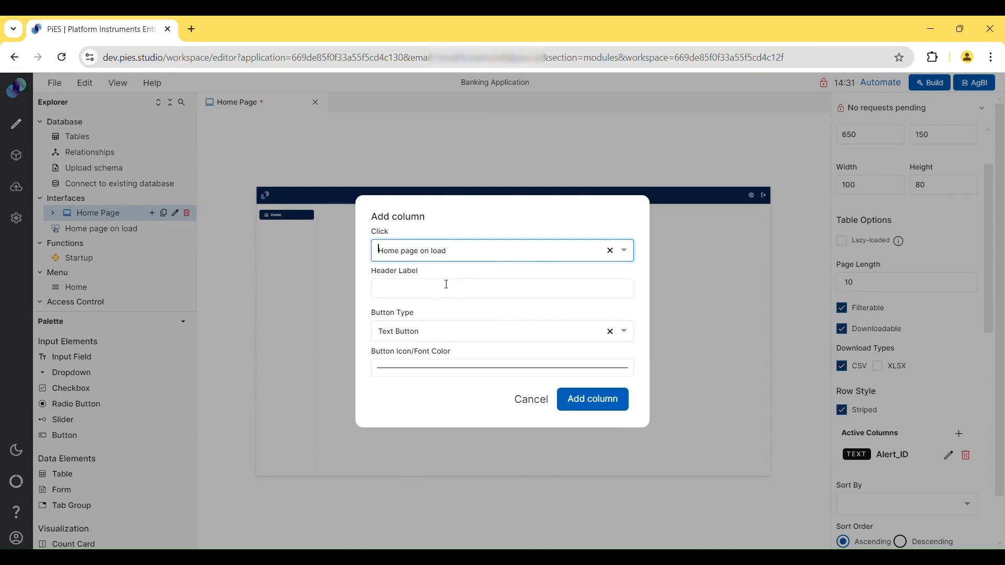
click(401, 290)
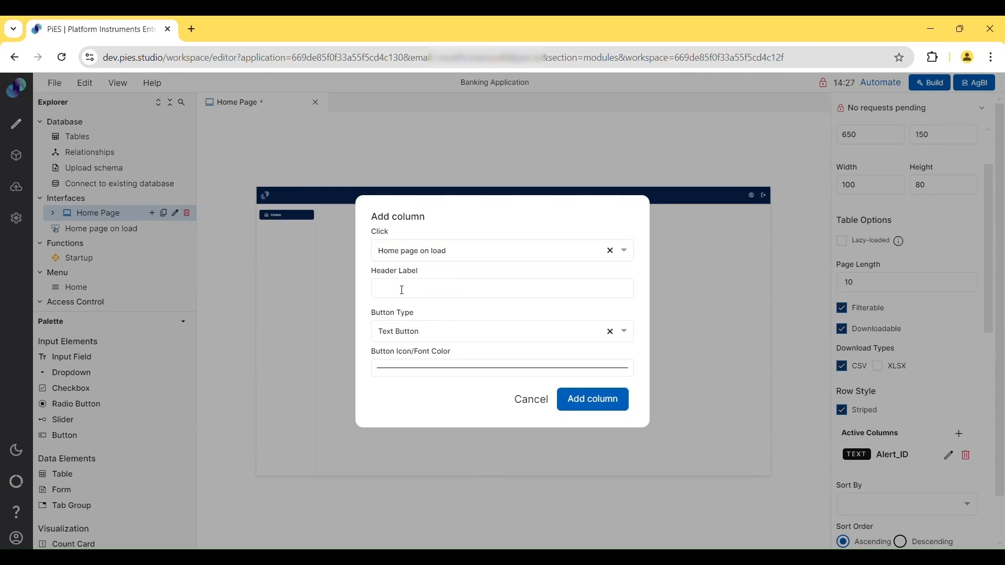
text(View)
click(428, 335)
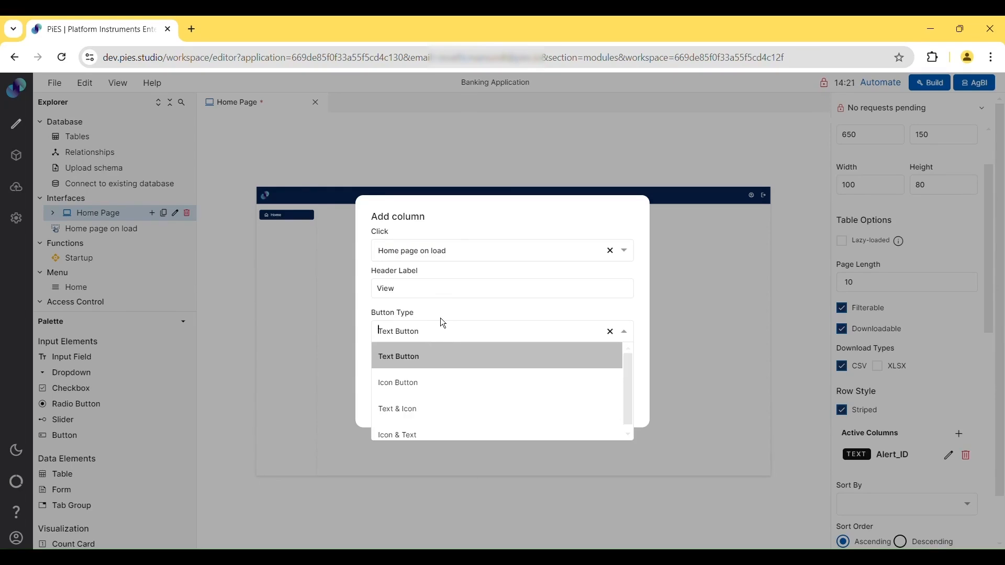
click(440, 320)
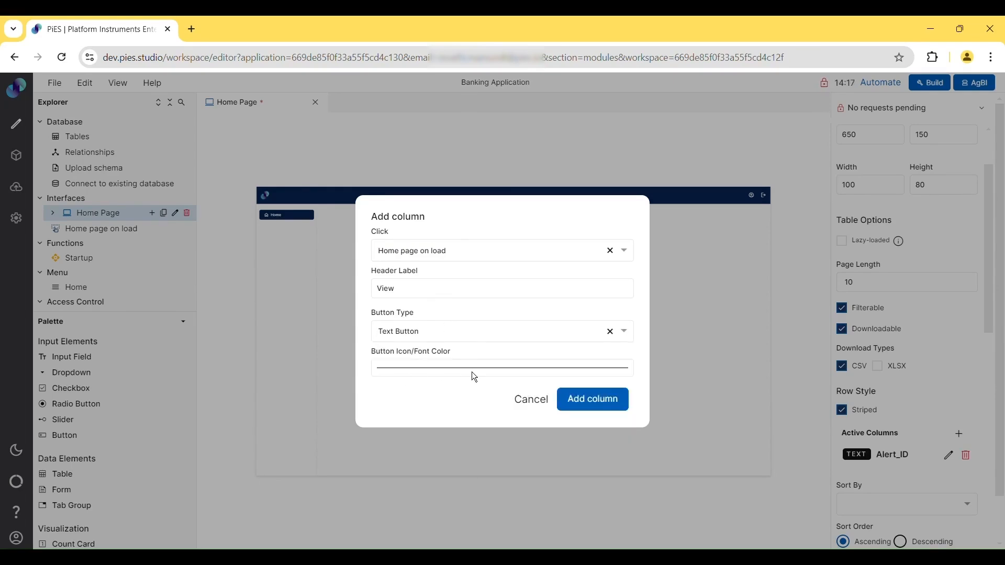
click(593, 408)
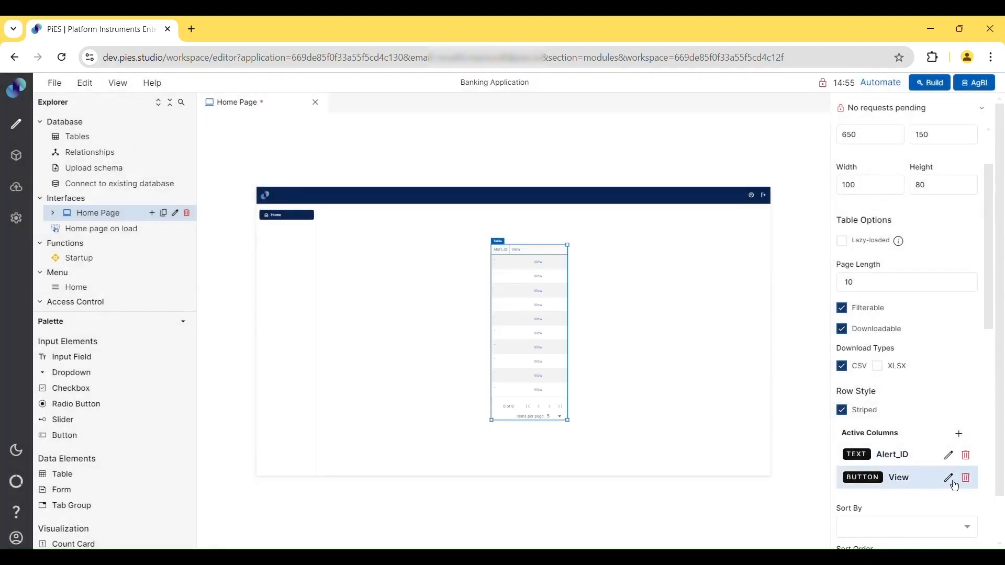
- Sort the table by Alert_ID
scroll(954, 484, down, 4)
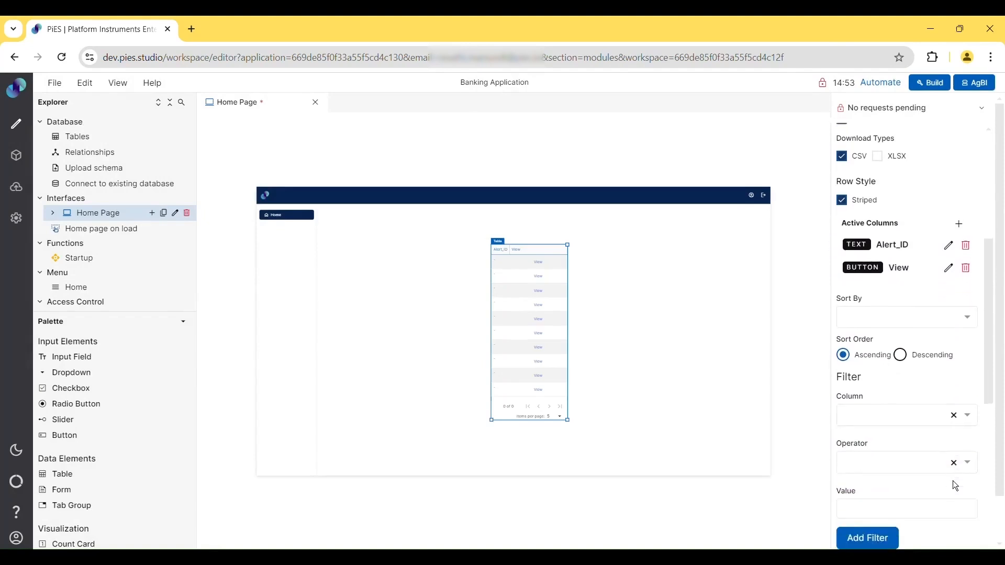
click(900, 323)
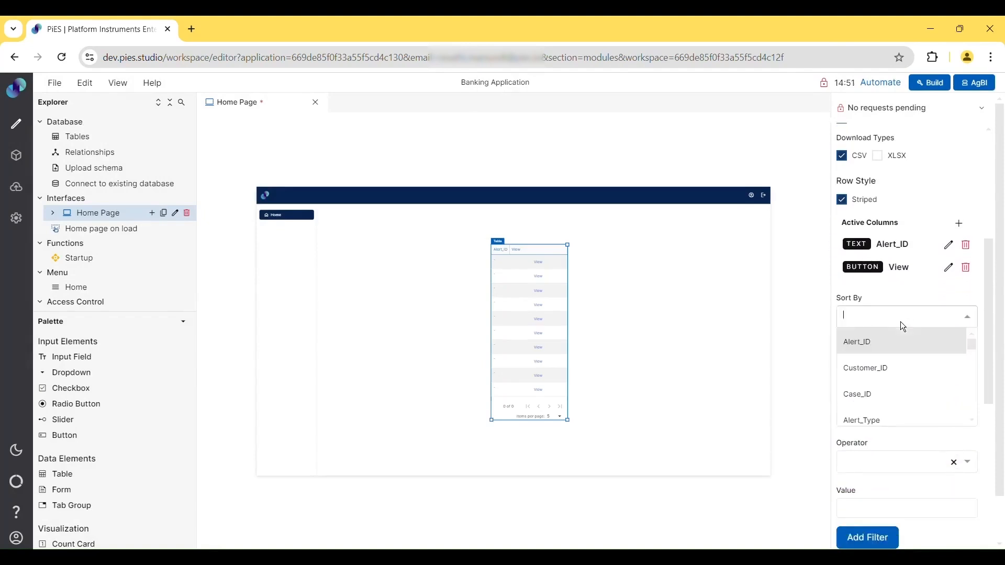
click(879, 352)
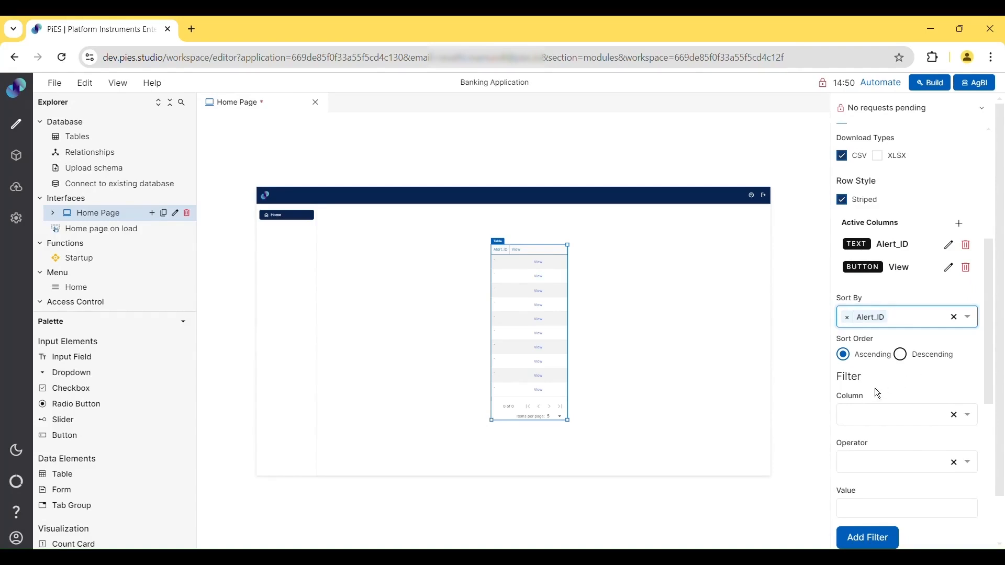
- Add a table filter on the Alert_ID column with the operator contains and the value 121
click(867, 421)
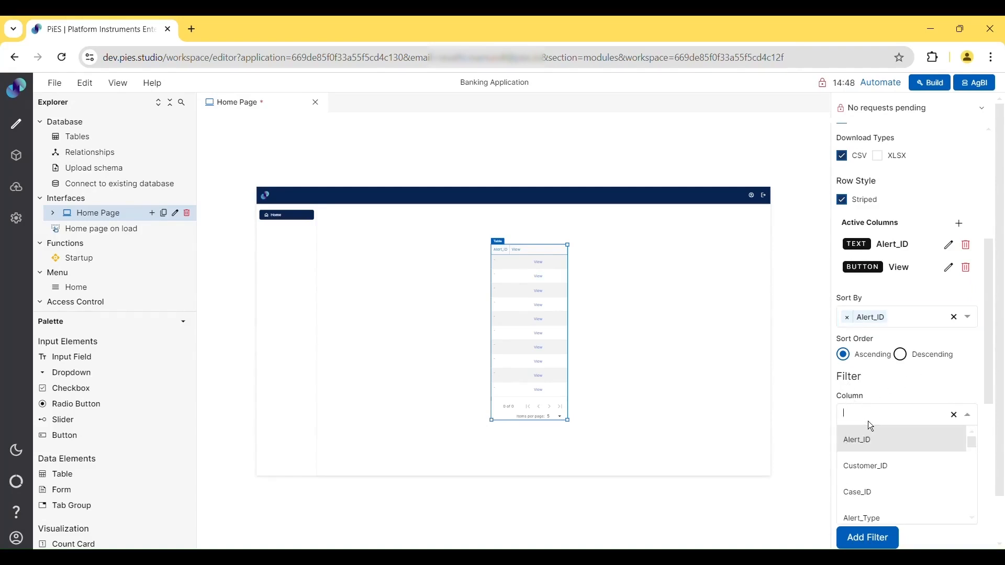
click(868, 445)
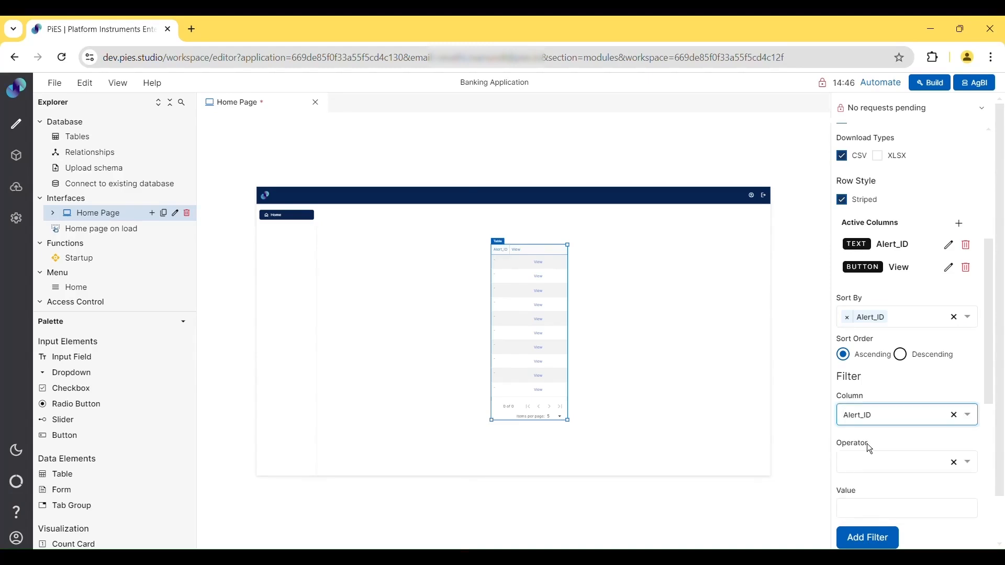
click(867, 473)
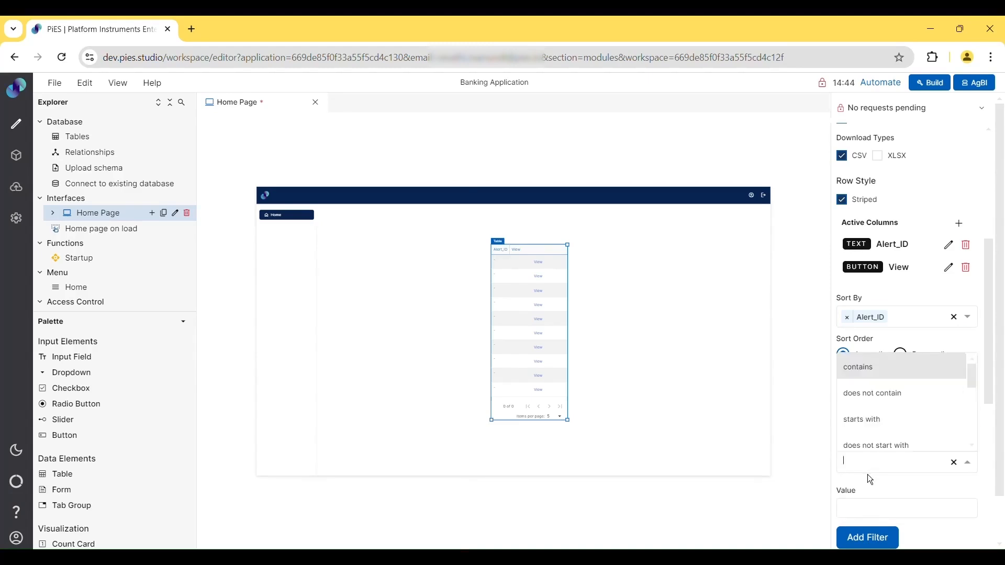
click(871, 380)
scroll(871, 432, down, 2)
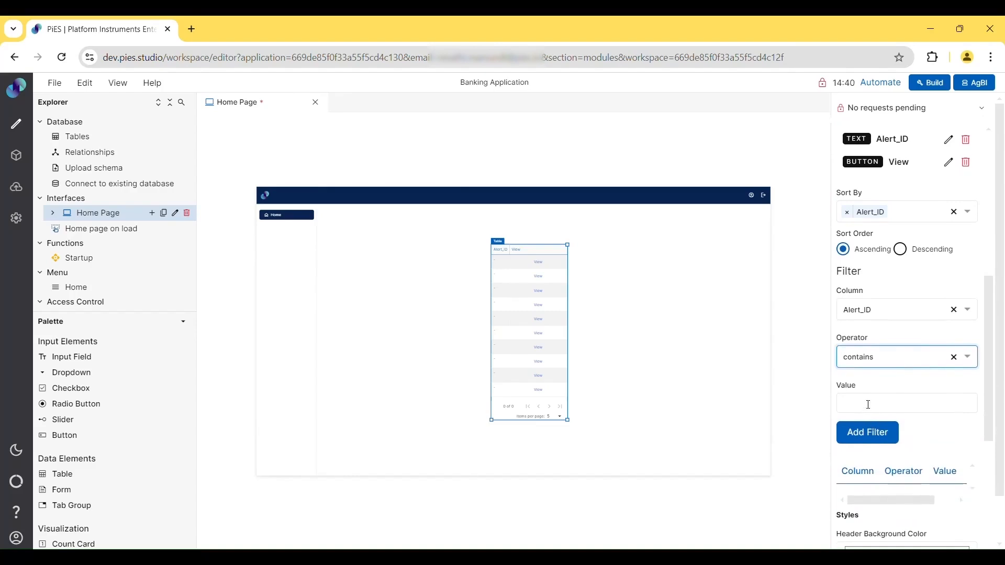
click(869, 404)
text(121)
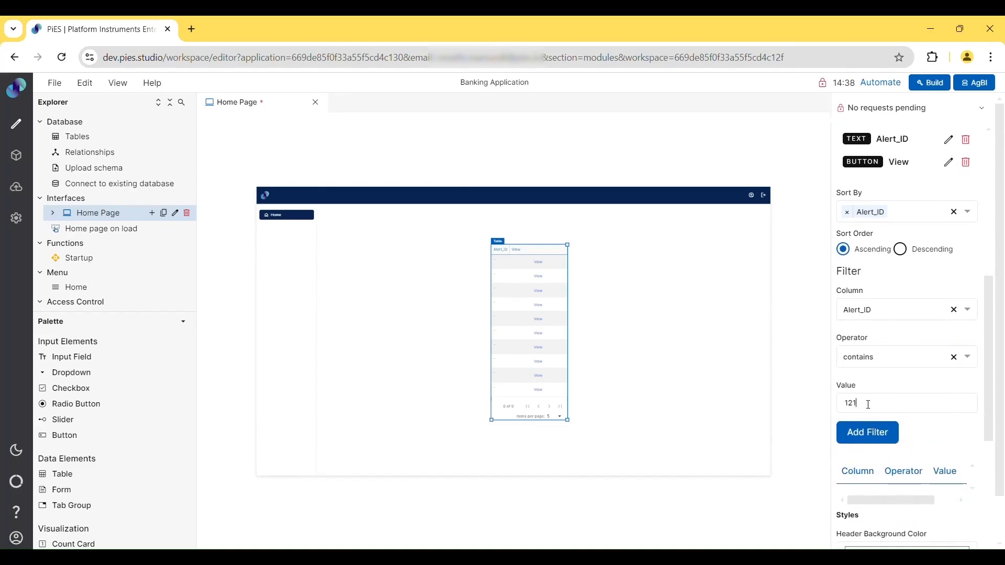
click(878, 441)
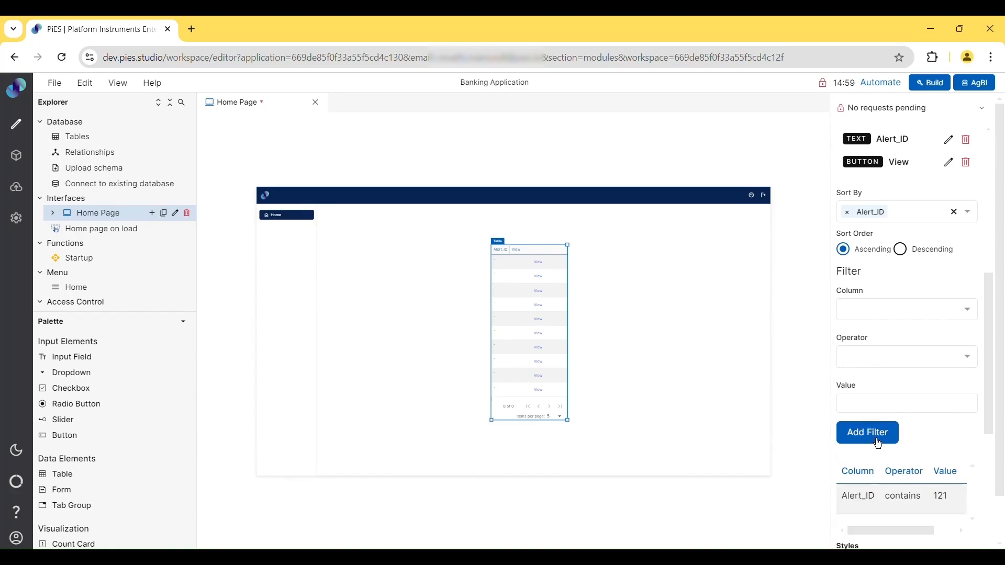
scroll(878, 443, down, 1)
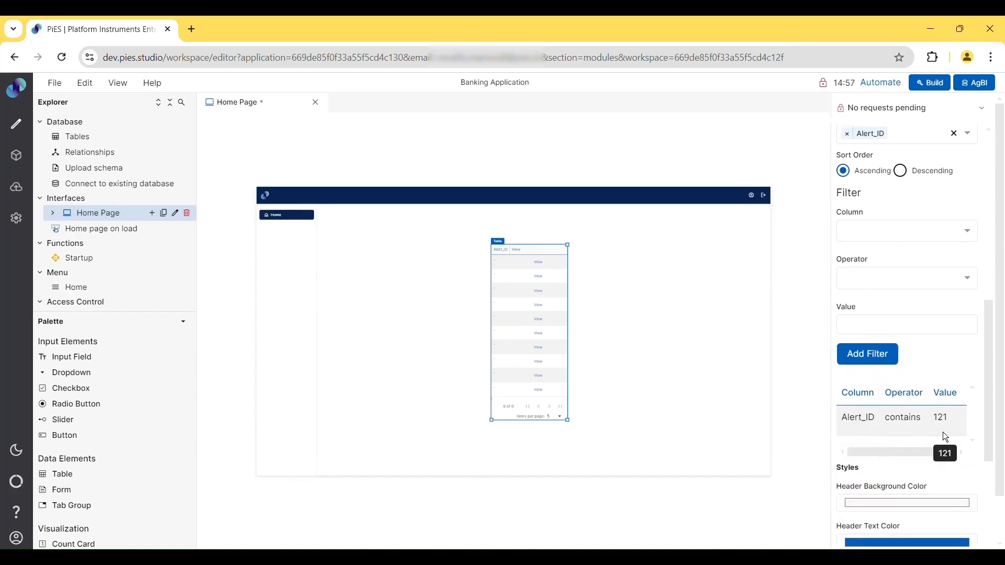
scroll(944, 432, right, 3)
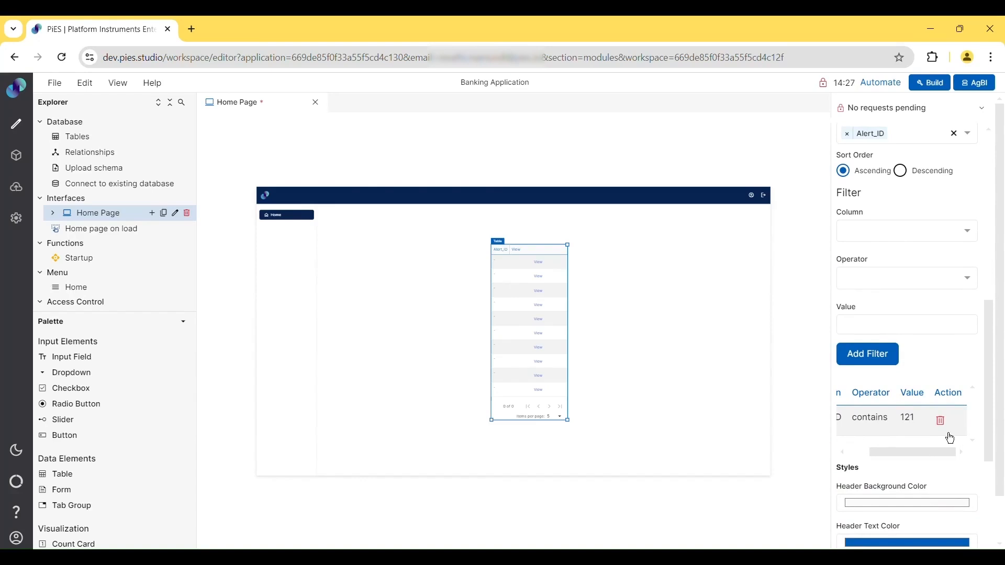
- Set the table's header background color to light pink and its header text color to gray
scroll(950, 438, down, 5)
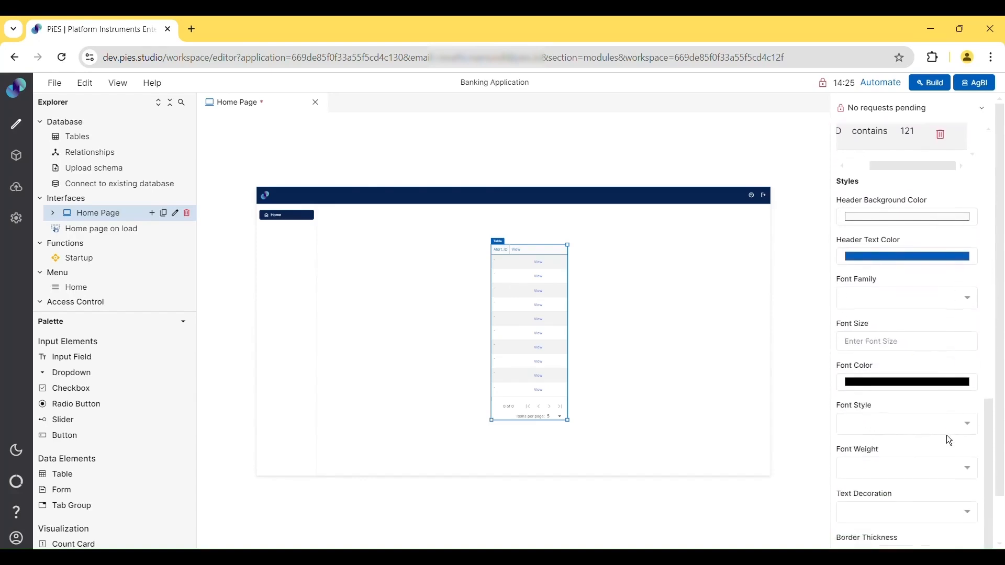
scroll(949, 440, down, 1)
click(908, 172)
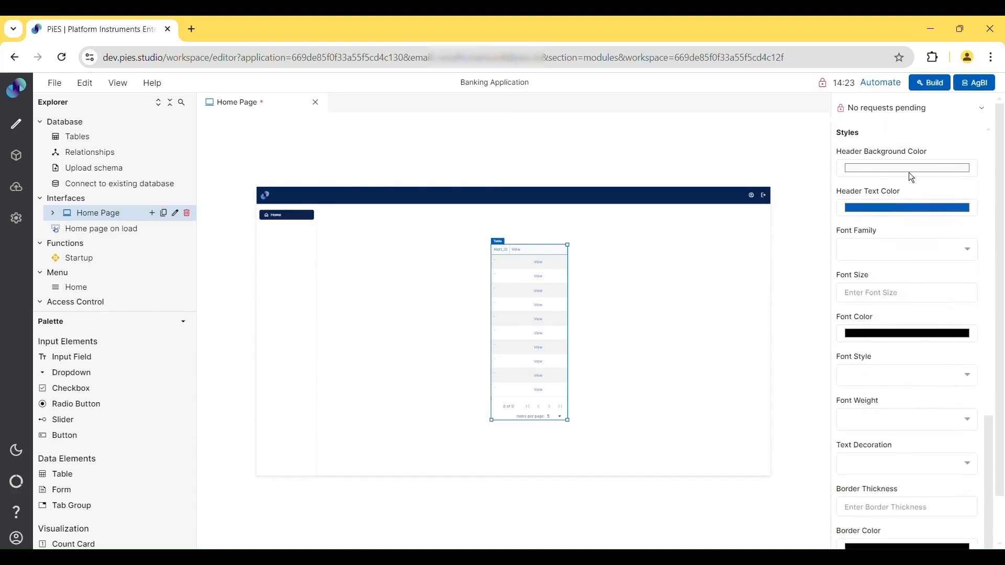
click(862, 193)
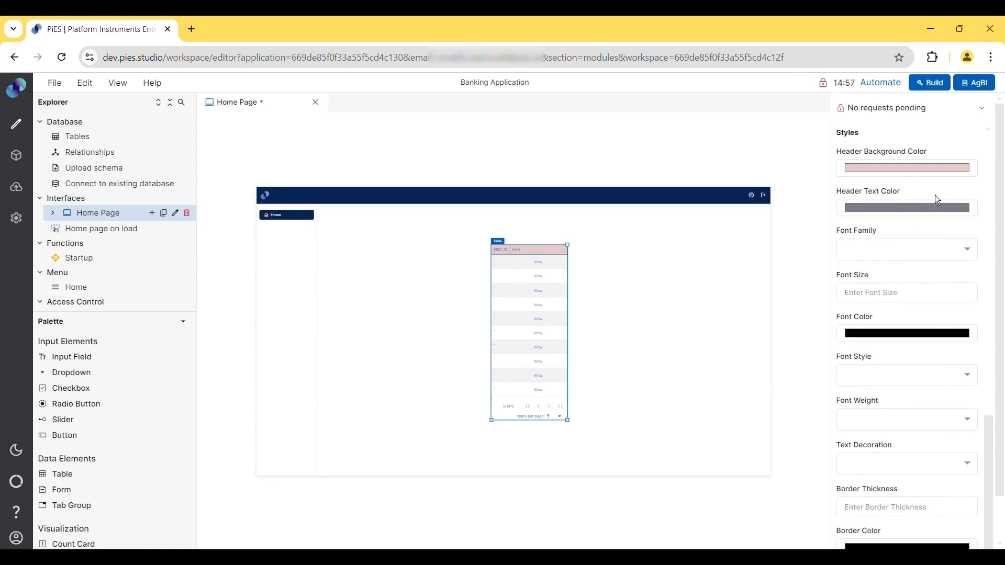
- Set the table's font family to AR One Sans and the font size to 20
click(891, 258)
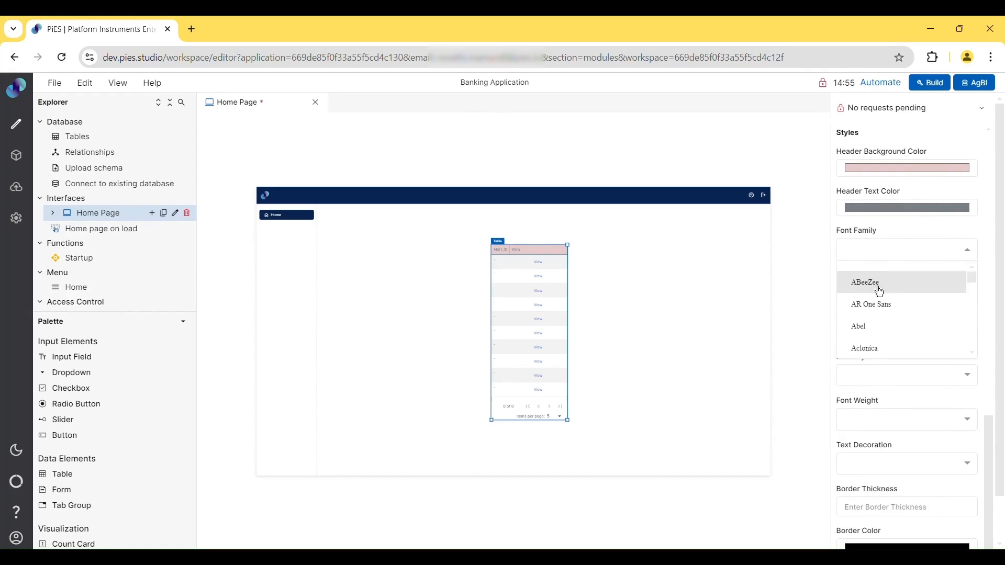
click(875, 313)
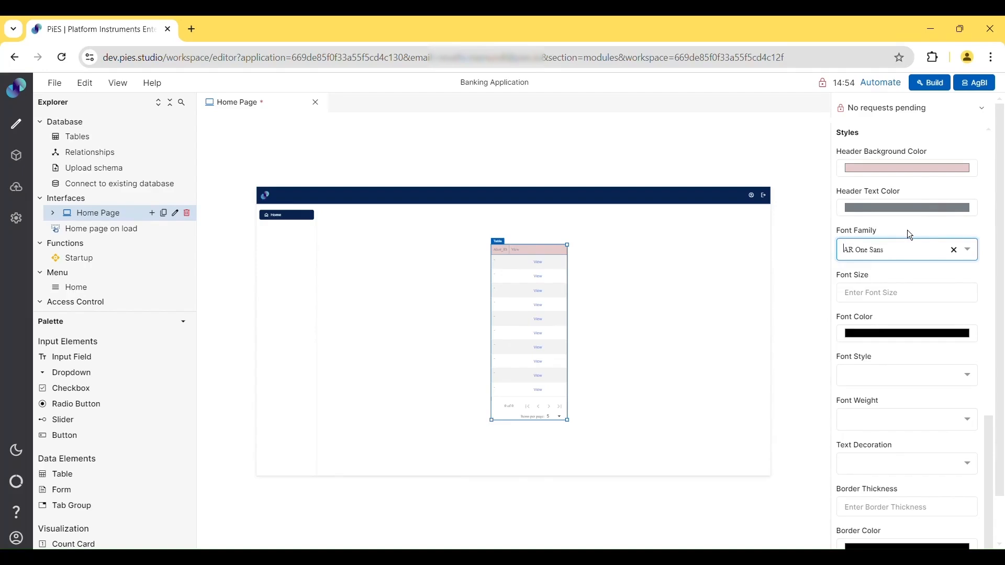
click(881, 300)
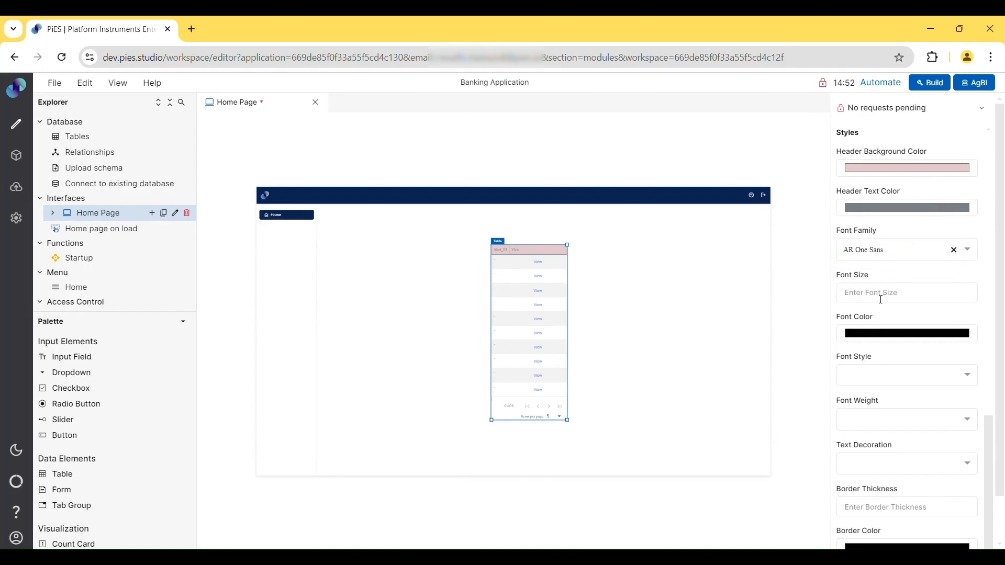
text(20)
- Style the table text with Italic font style, Bold font weight and Underline text decoration
click(876, 381)
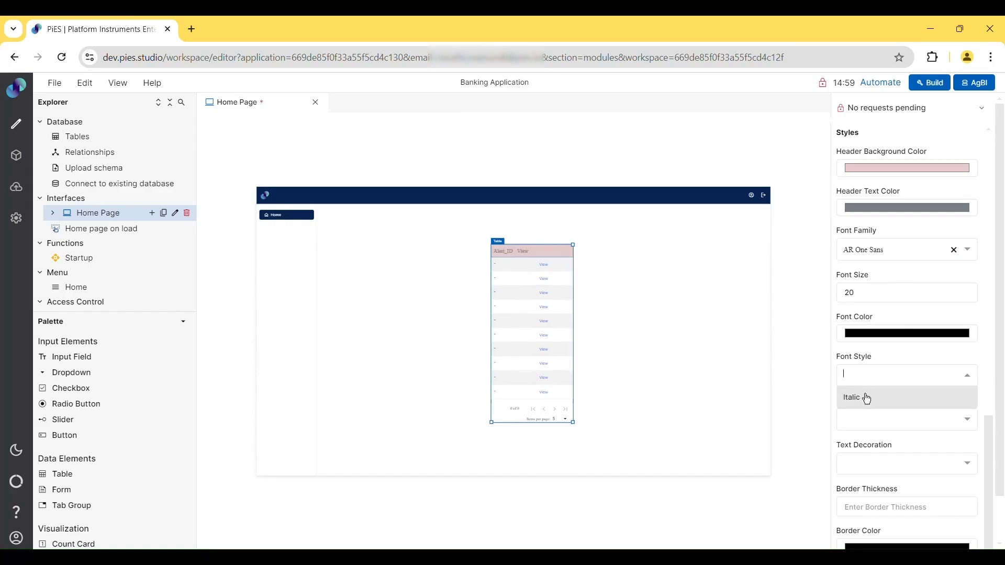
click(861, 401)
click(875, 424)
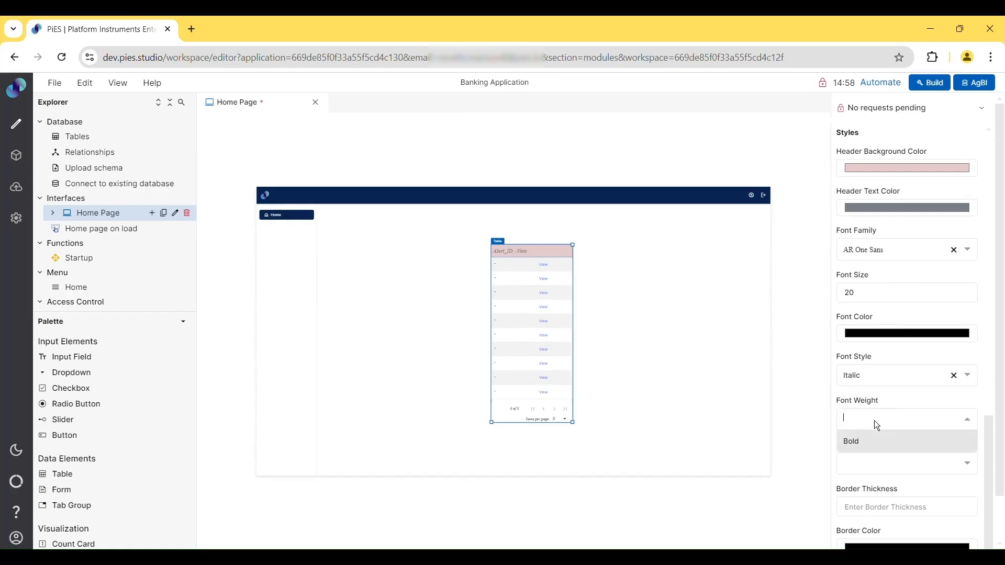
click(871, 449)
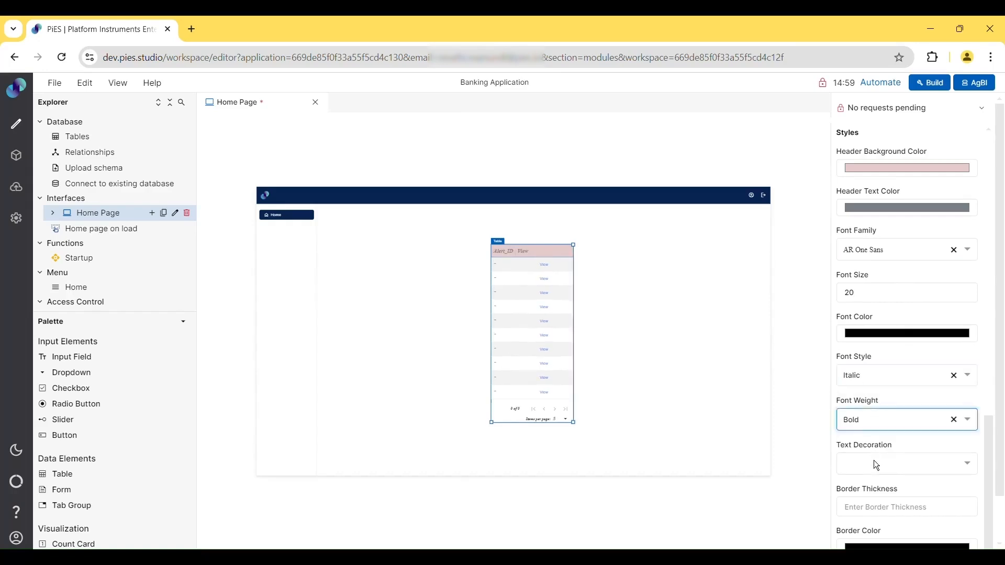
click(875, 463)
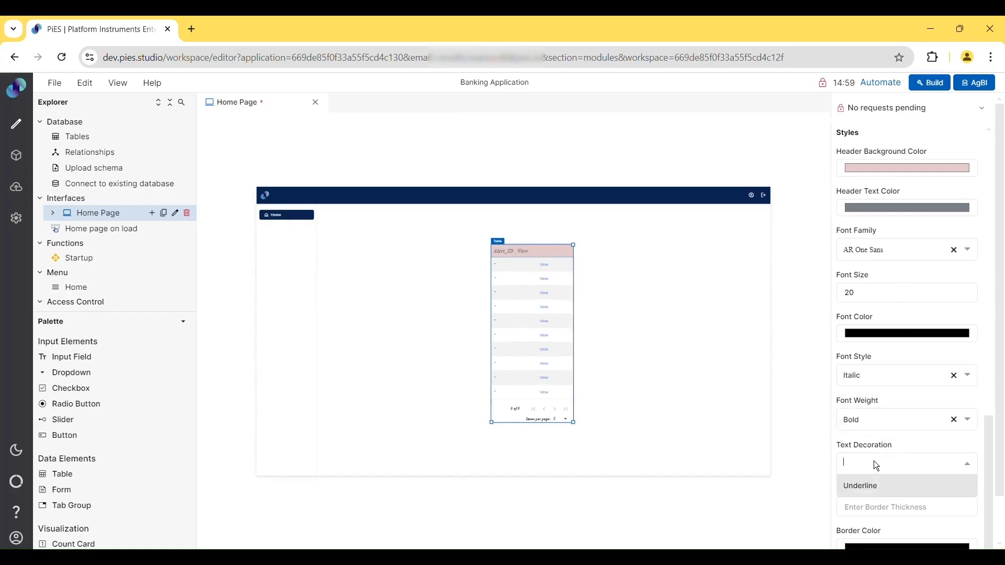
click(881, 496)
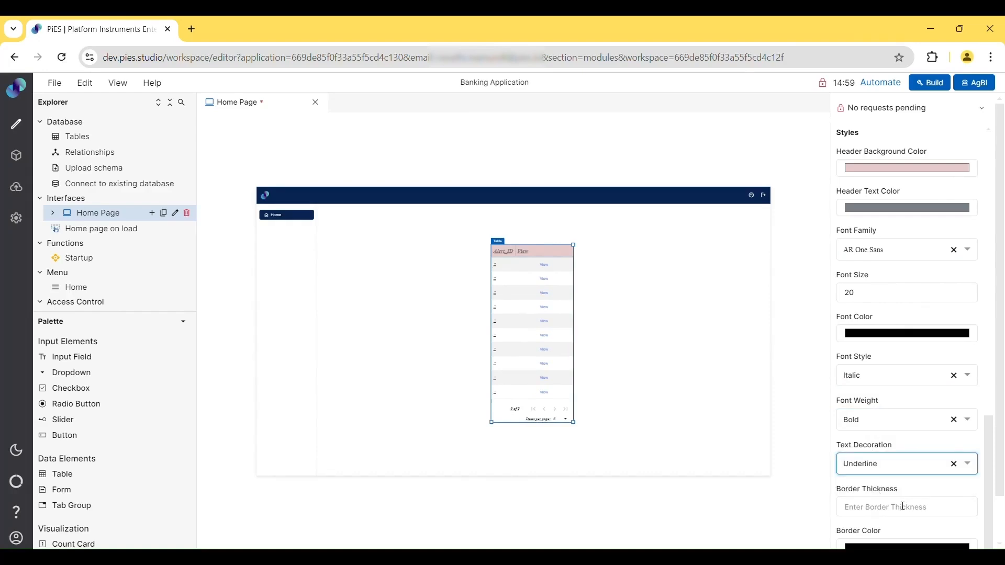
- Set the table's border thickness to 10 and its border color to light pink
click(902, 507)
text(10)
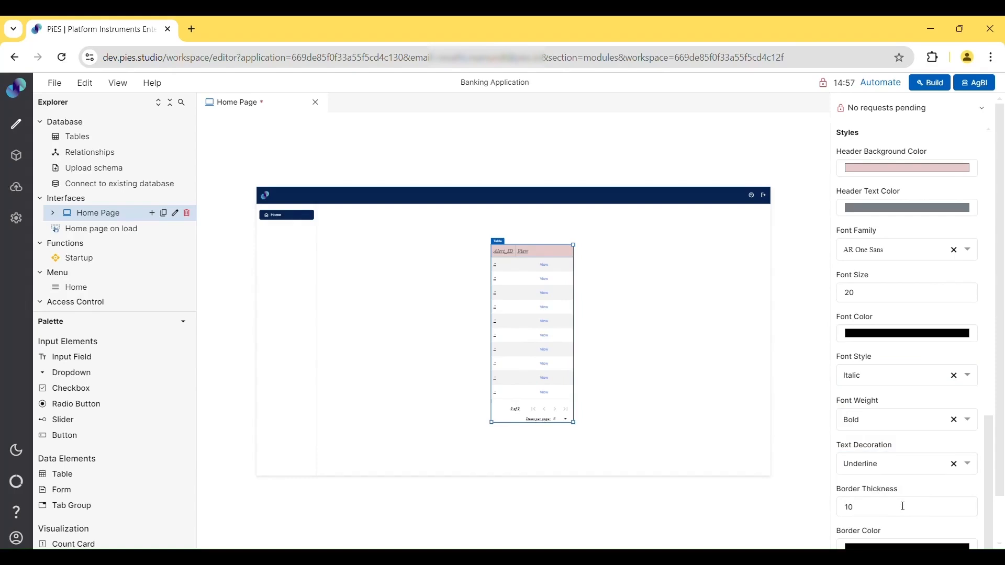
scroll(902, 506, down, 1)
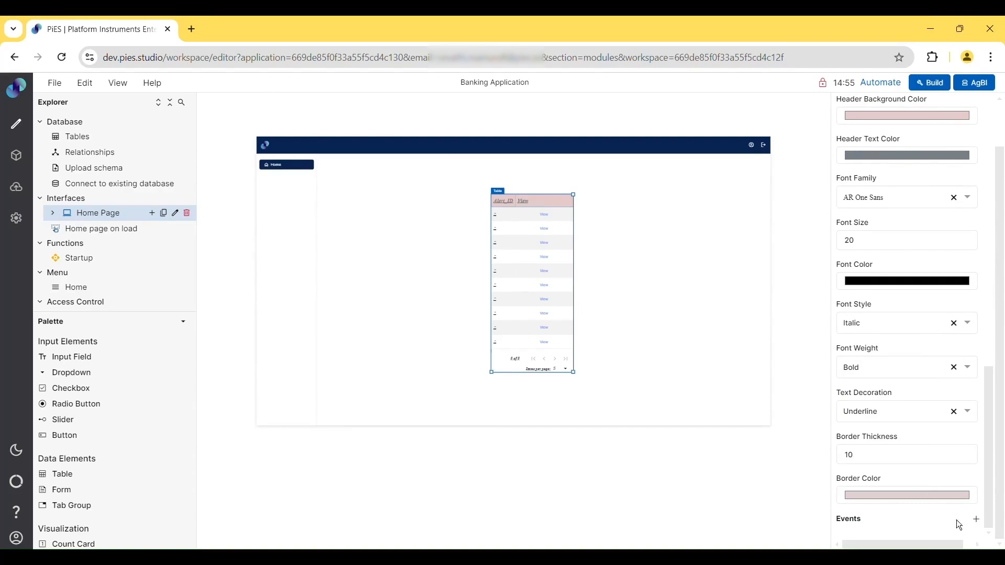
- Add an On Click event to the table that runs Home page on load, with no parameters
click(977, 519)
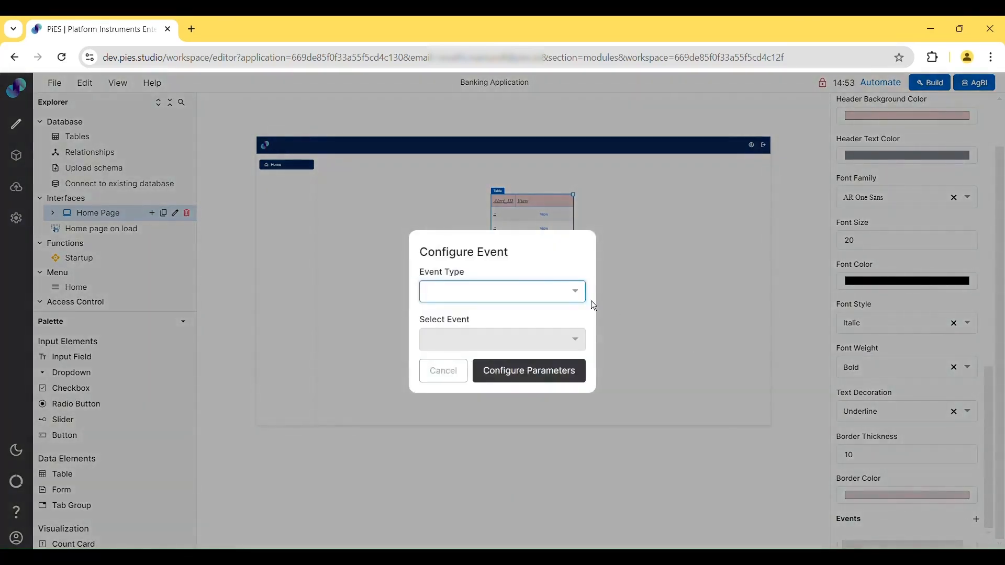
click(547, 295)
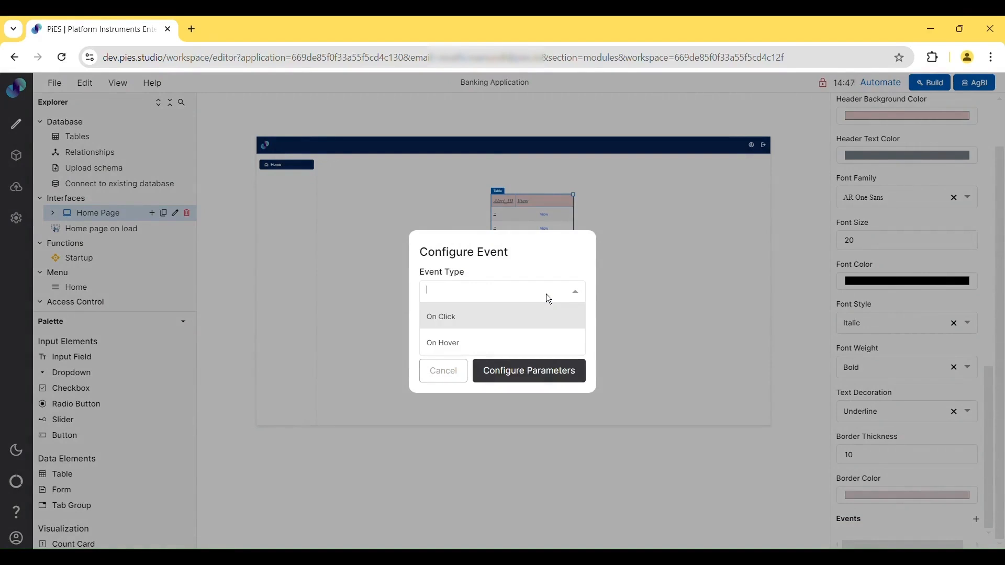
click(492, 327)
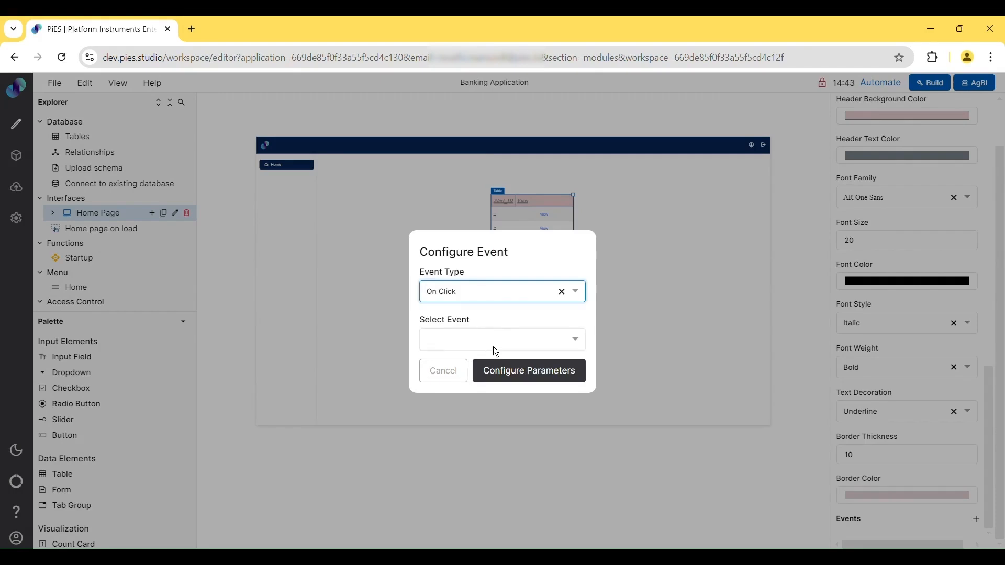
click(493, 345)
click(476, 366)
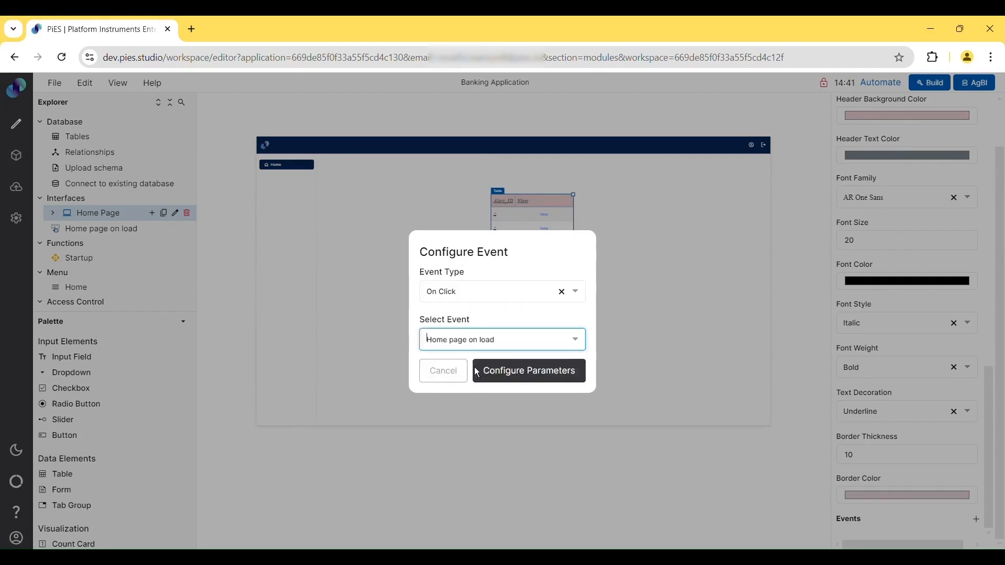
click(514, 372)
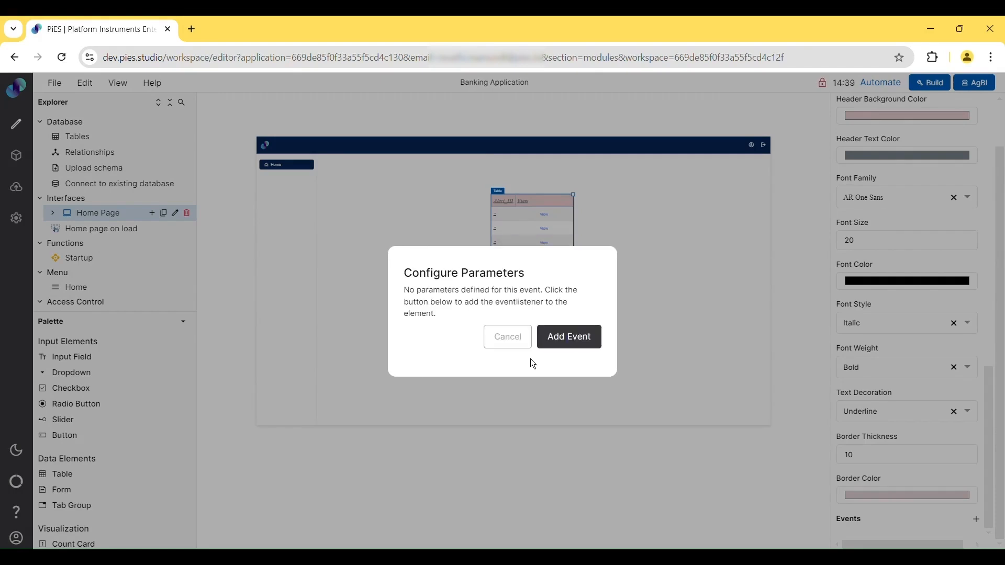
click(569, 337)
scroll(888, 454, down, 1)
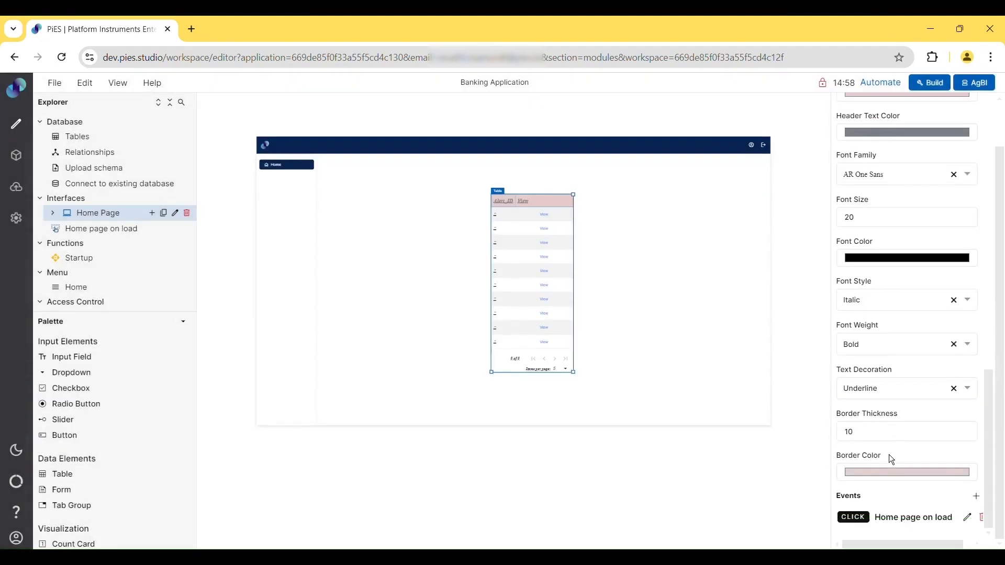